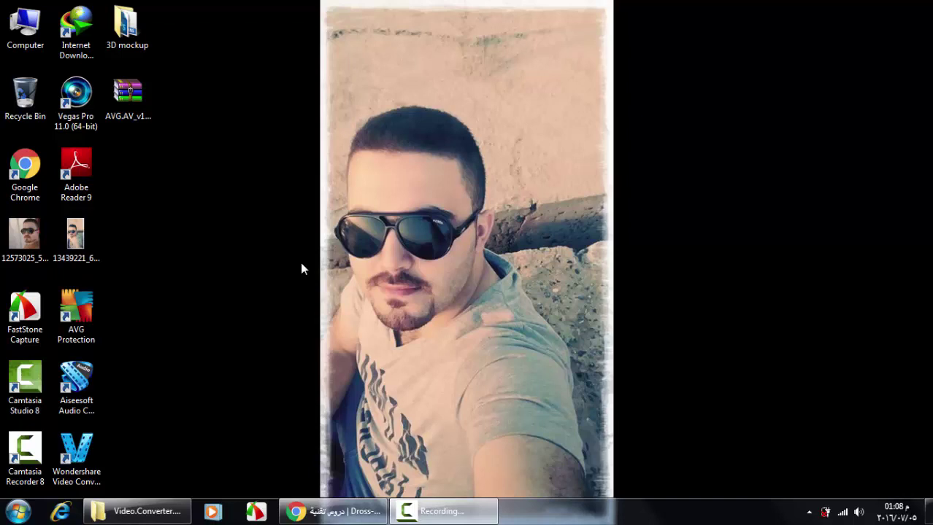
# Open the Video.Converter.Ultimate.8.7.1.2 folder and look at video-converter-ultimate_full495 and the Wondershare Video Converter Ultimate 8.xx file
pyautogui.click(139, 511)
pyautogui.click(394, 186)
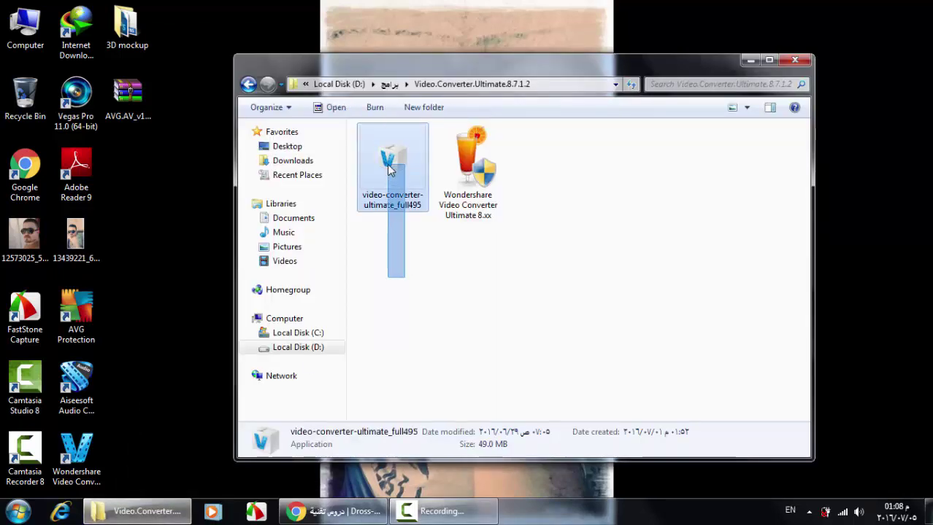
pyautogui.click(467, 212)
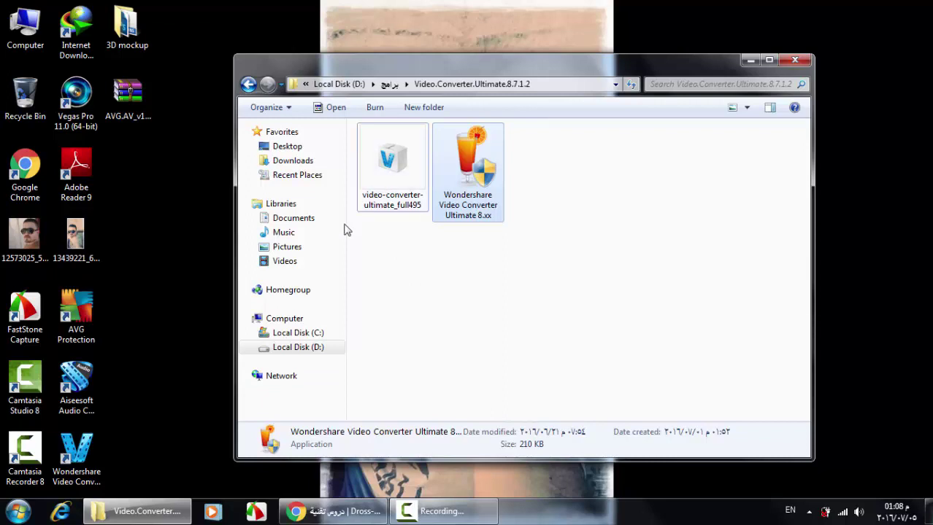
# Move the Wondershare Video Converter Ultimate shortcut to a free spot on the desktop and open its file location
pyautogui.moveTo(149, 410); pyautogui.dragTo(174, 288)
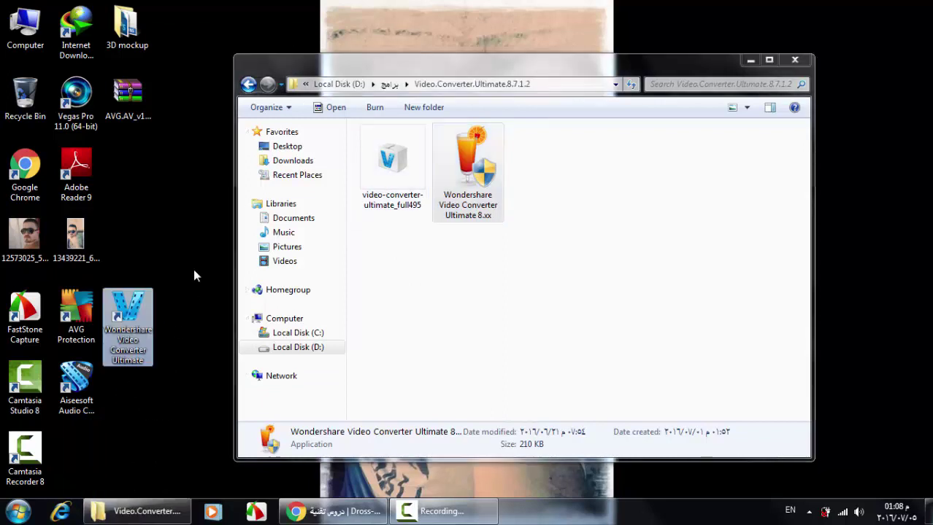
pyautogui.rightClick(130, 321)
pyautogui.click(219, 209)
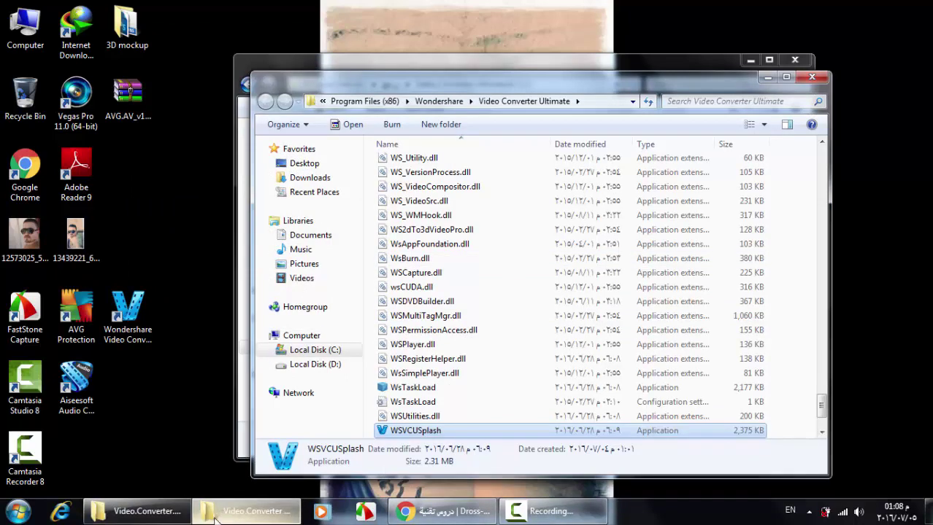
# View the file operations for Wondershare Video Converter Ultimate 8.xx, then return to the program's installation folder and close it
pyautogui.click(763, 78)
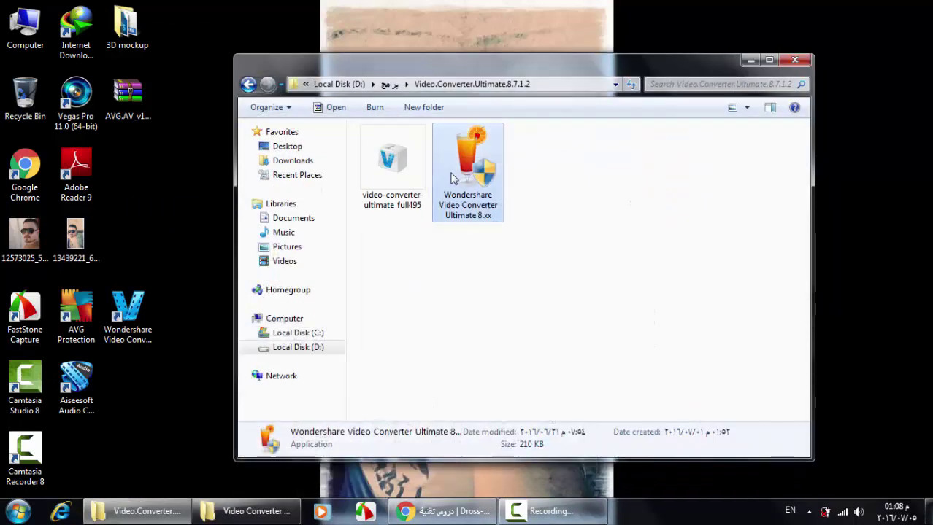
pyautogui.rightClick(464, 179)
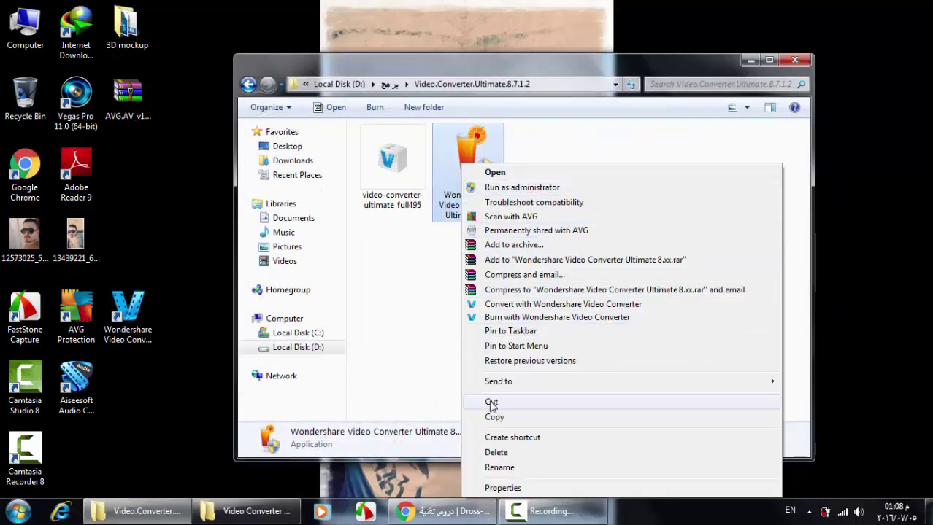
pyautogui.click(253, 514)
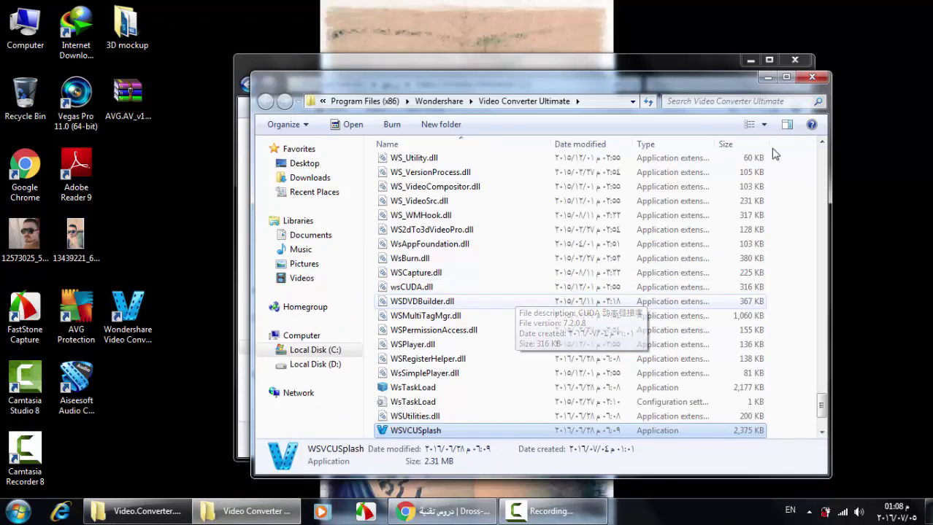
pyautogui.click(812, 77)
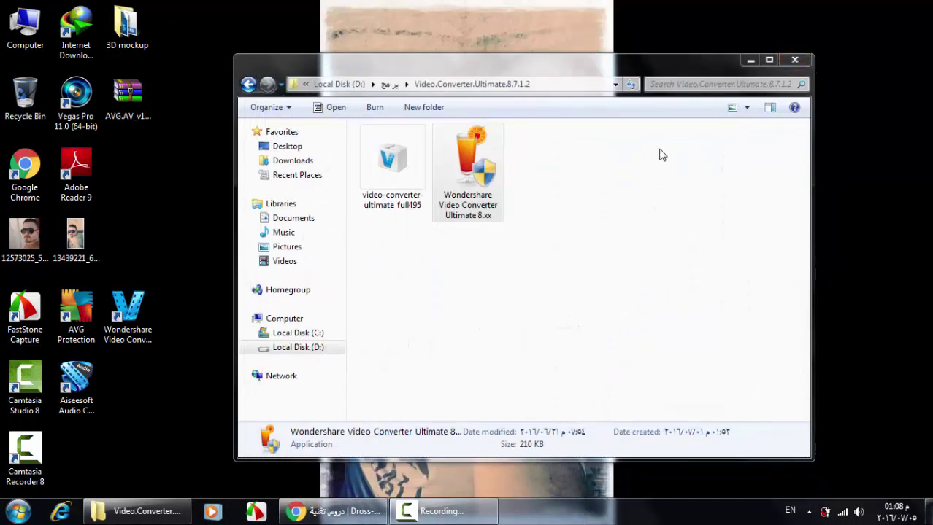
# Close the remaining folder window, place the Wondershare shortcut beneath the AVG archive on the desktop, and launch the converter from it
pyautogui.click(795, 59)
pyautogui.moveTo(149, 314); pyautogui.dragTo(131, 175)
pyautogui.doubleClick(128, 169)
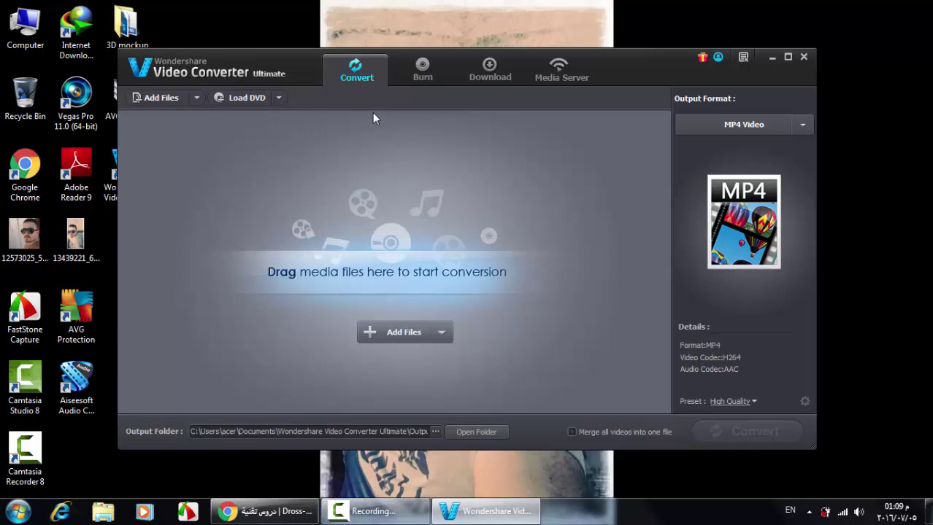
# View the converter's video download section, then return to the conversion section and dismiss its file chooser
pyautogui.click(490, 70)
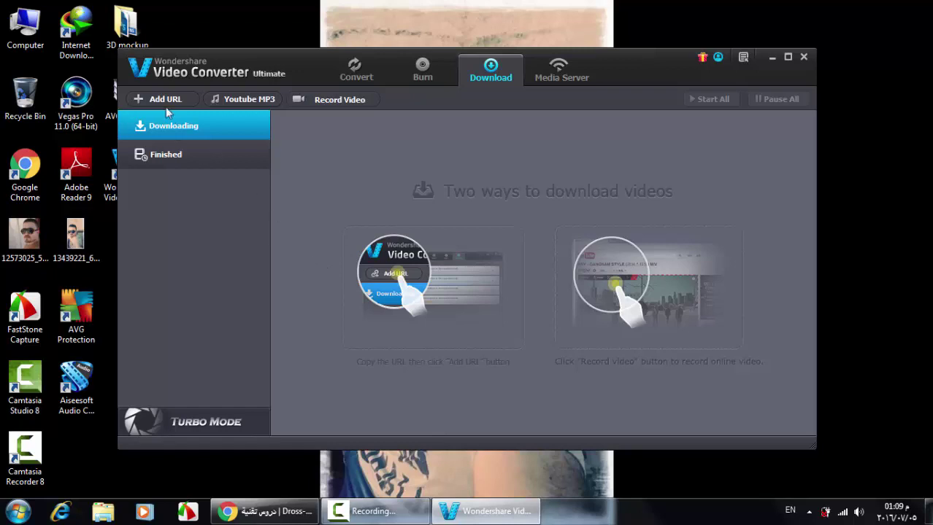
pyautogui.click(357, 72)
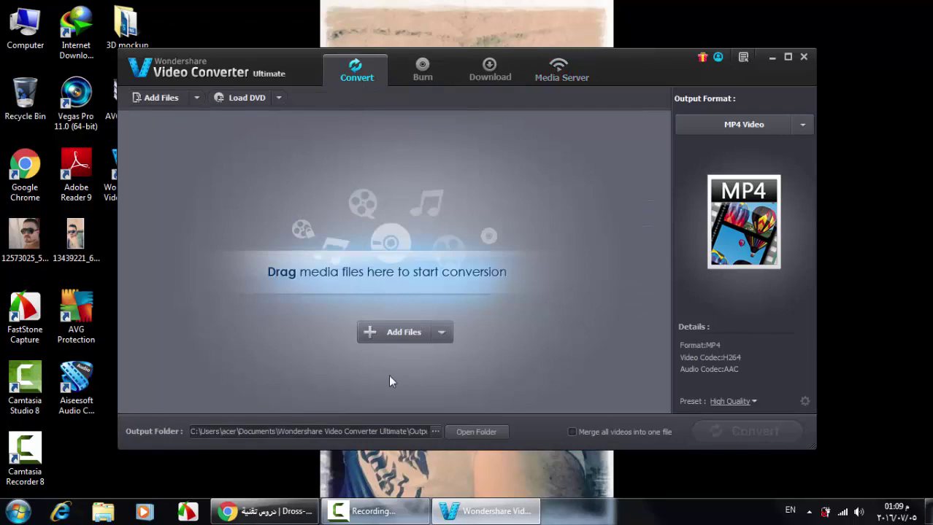
pyautogui.click(396, 334)
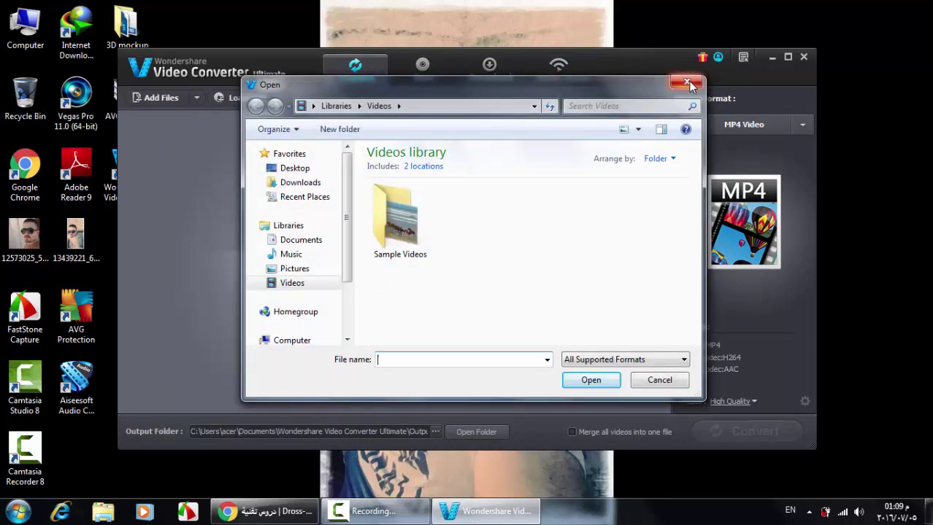
pyautogui.click(687, 83)
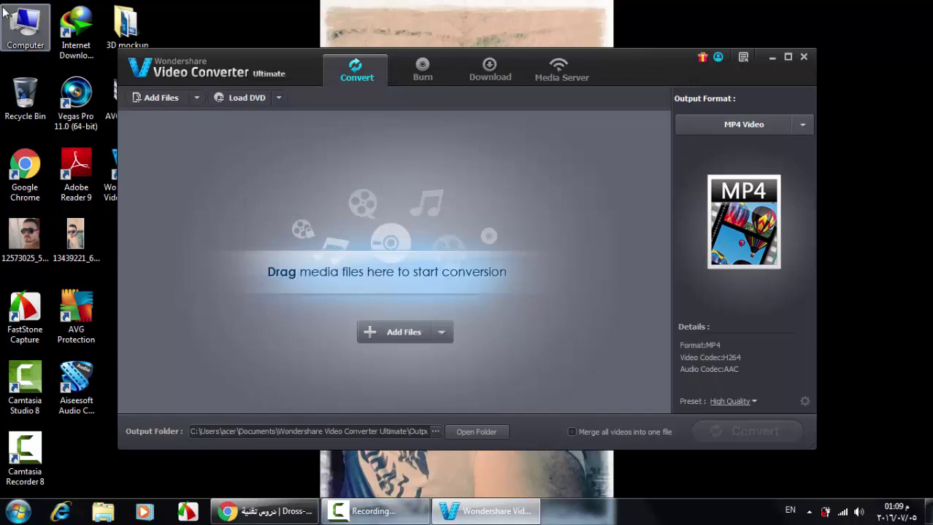
# Add the video intro 13 from the sony\intro folder on Local Disk (D:) to the conversion list
pyautogui.click(409, 338)
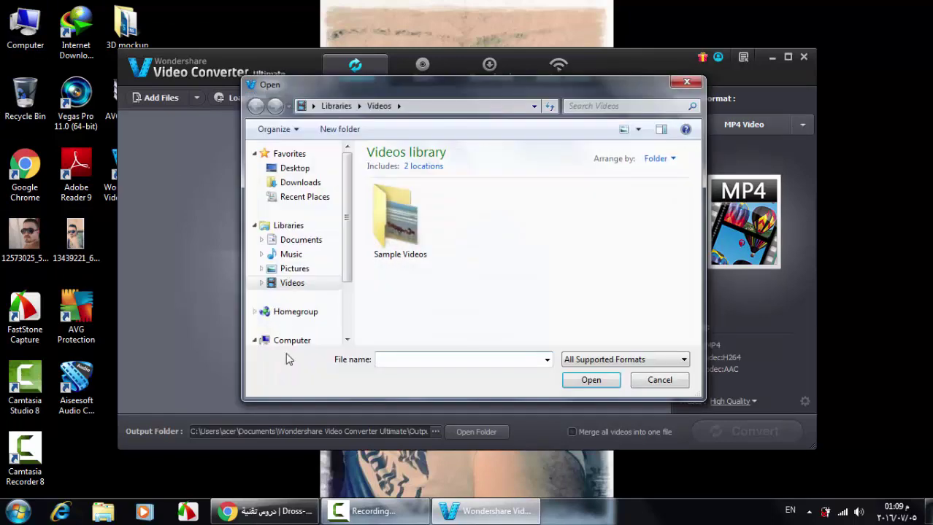
pyautogui.click(300, 335)
pyautogui.doubleClick(445, 227)
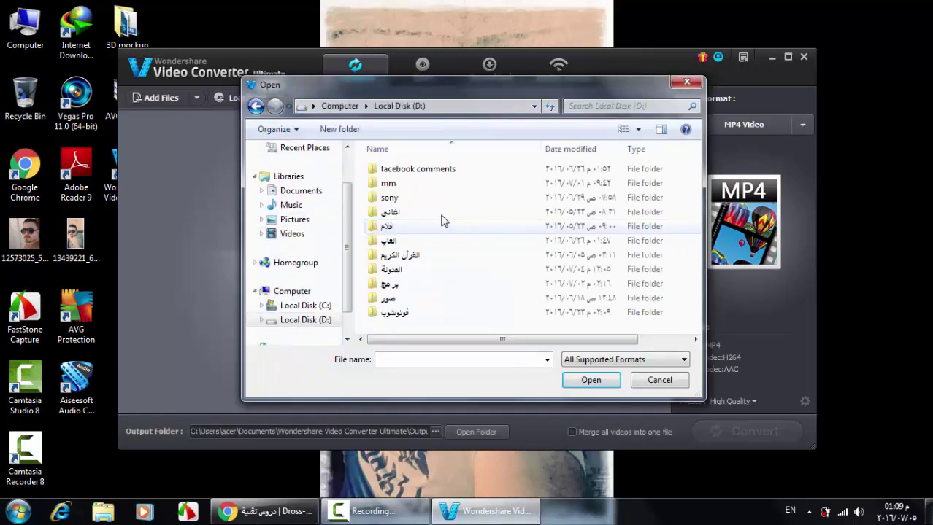
pyautogui.doubleClick(407, 204)
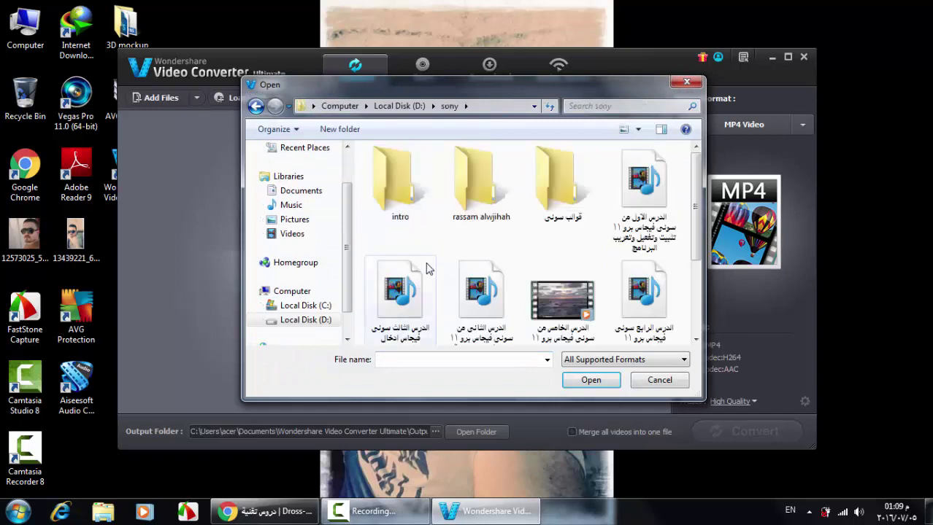
pyautogui.doubleClick(425, 199)
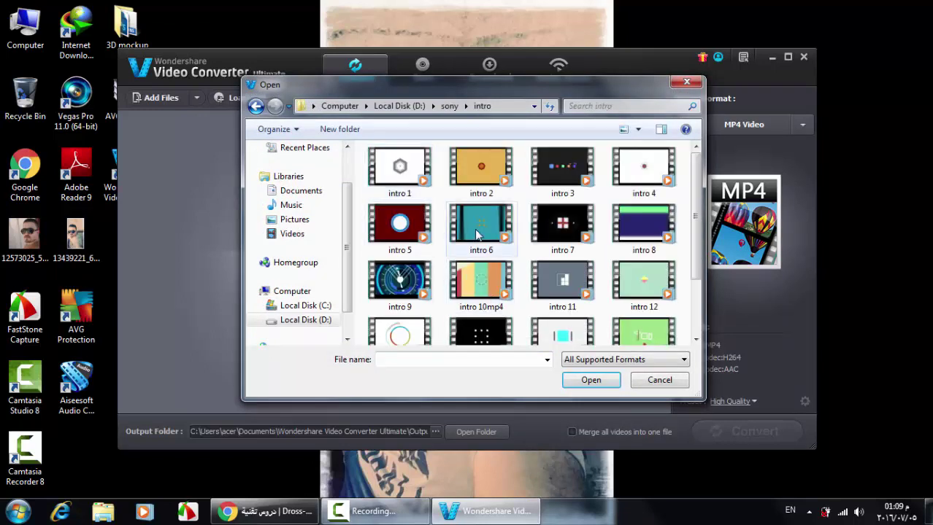
pyautogui.scroll(-2, 482, 306)
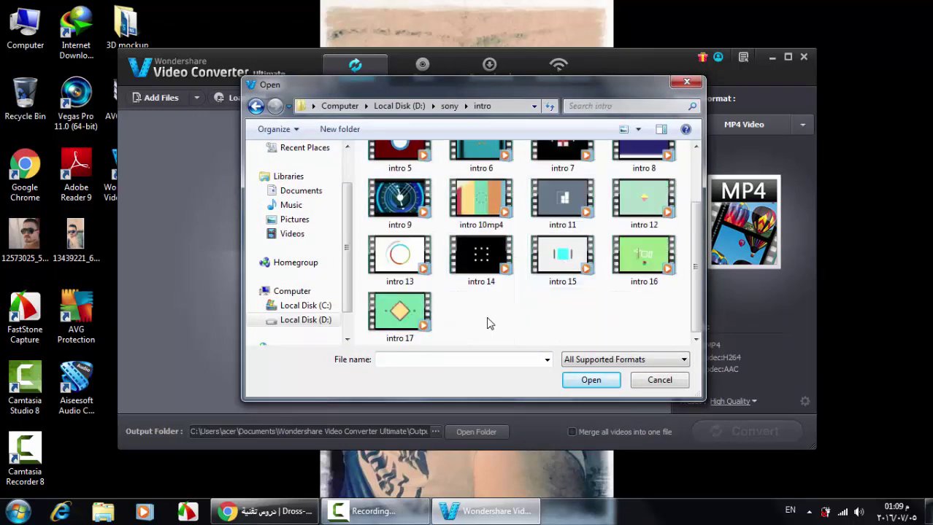
pyautogui.click(405, 264)
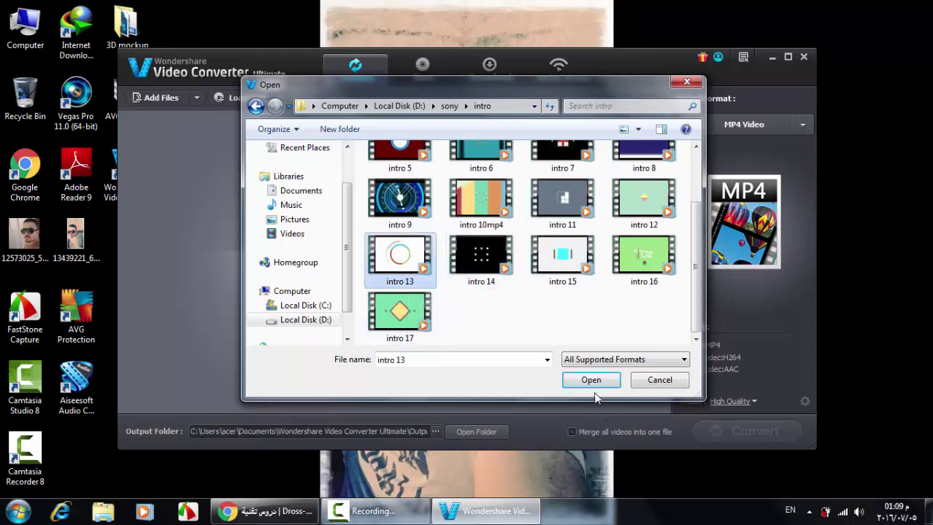
pyautogui.click(591, 379)
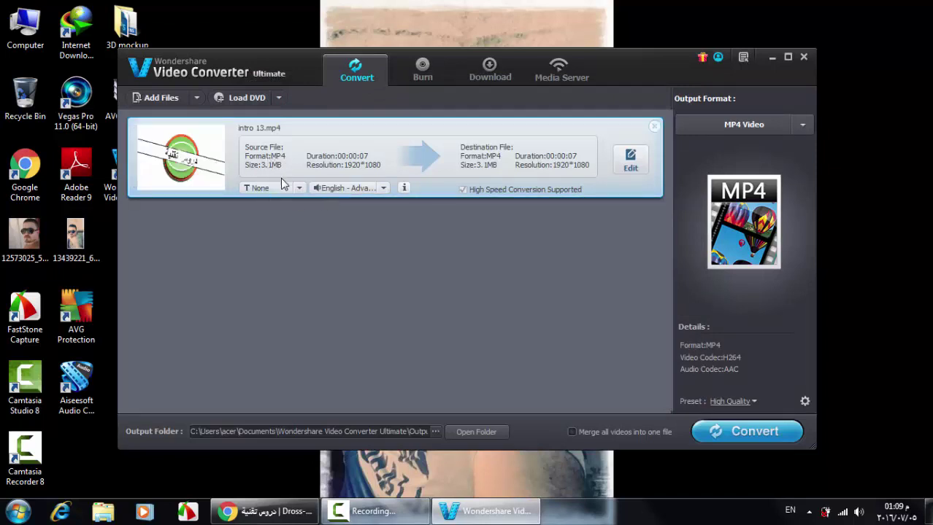
# Examine the available output formats, including the Apple device presets and the video format list
pyautogui.click(802, 125)
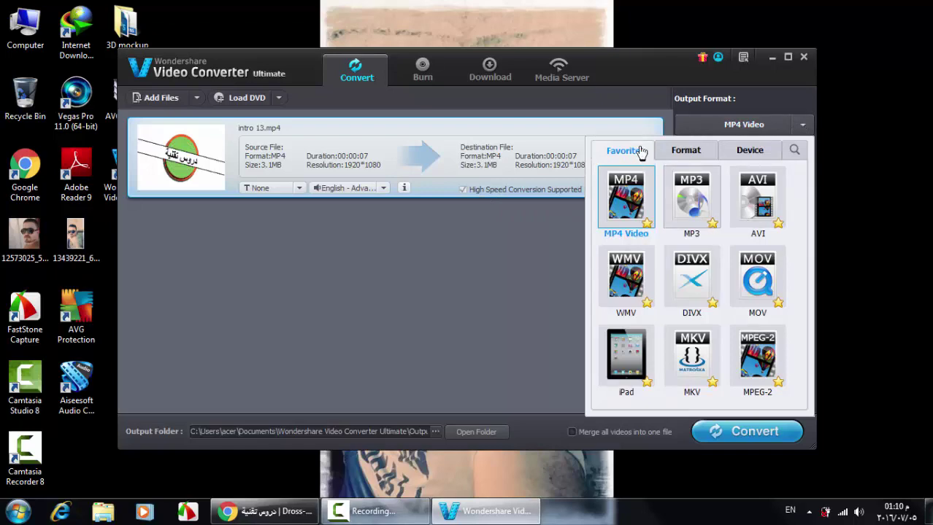
pyautogui.click(682, 150)
pyautogui.click(748, 150)
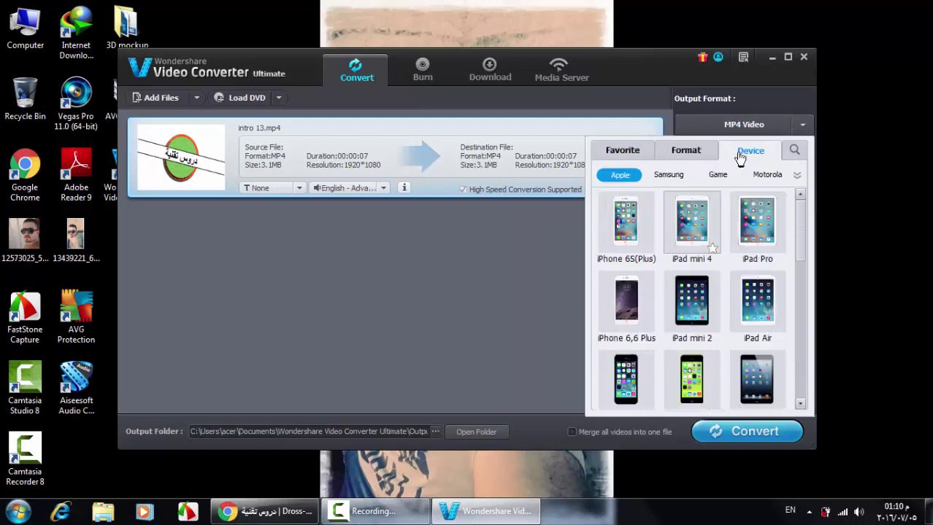
pyautogui.scroll(-5, 722, 292)
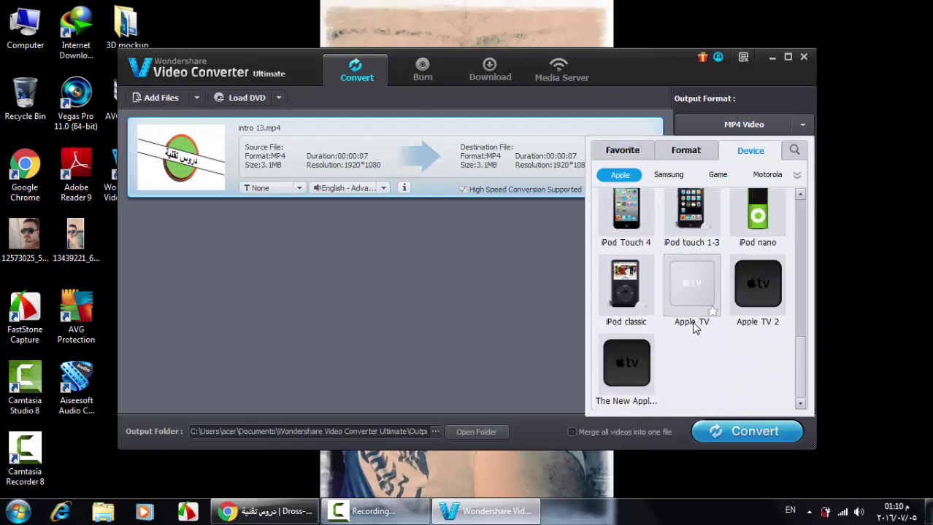
pyautogui.scroll(5, 694, 328)
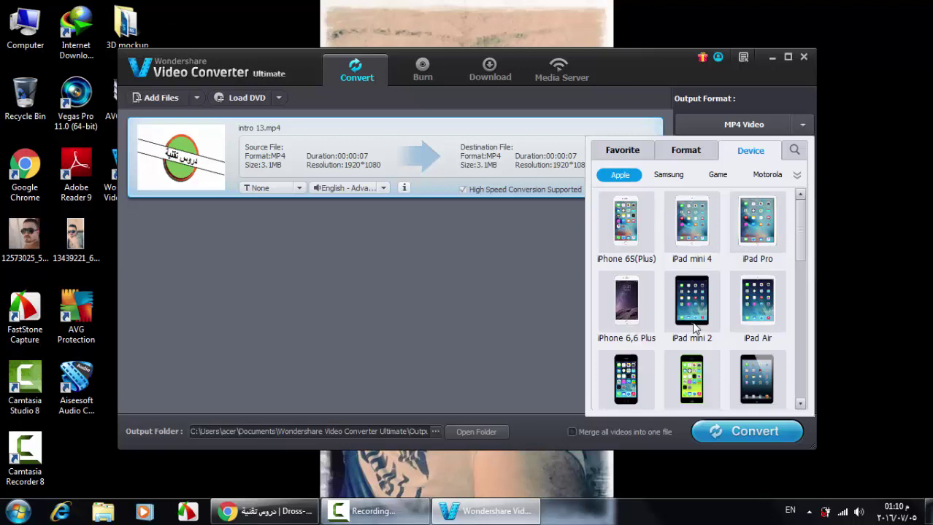
pyautogui.scroll(-3, 693, 326)
pyautogui.scroll(3, 693, 326)
pyautogui.click(685, 150)
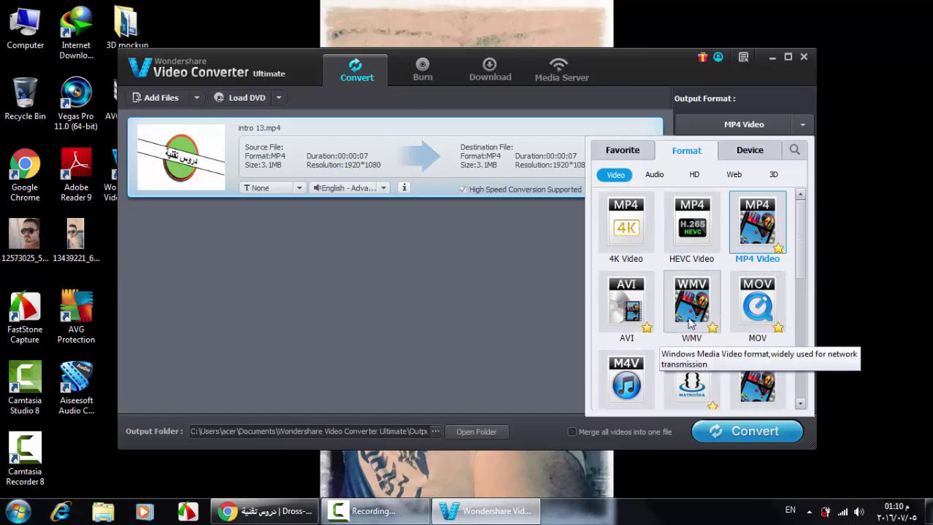
# Set the output format to AVI from the favorites and convert the intro 13 video
pyautogui.click(626, 153)
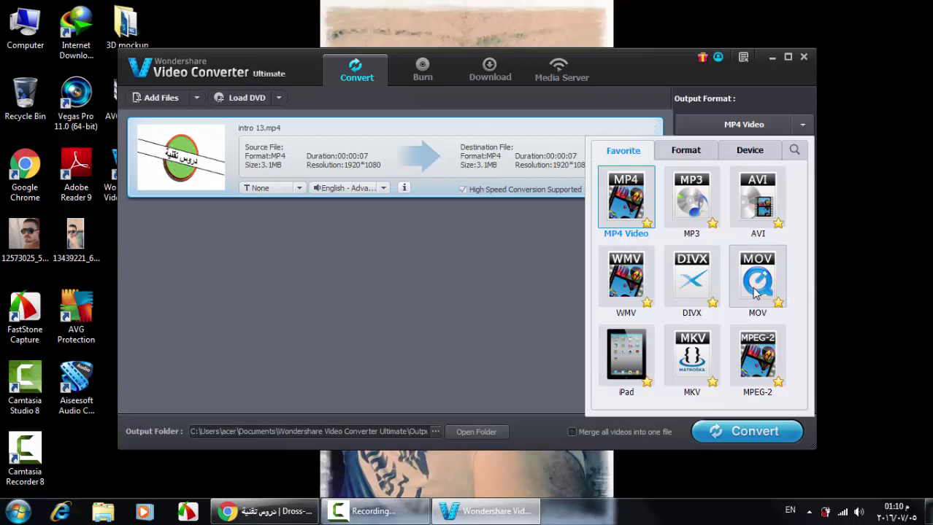
pyautogui.click(763, 204)
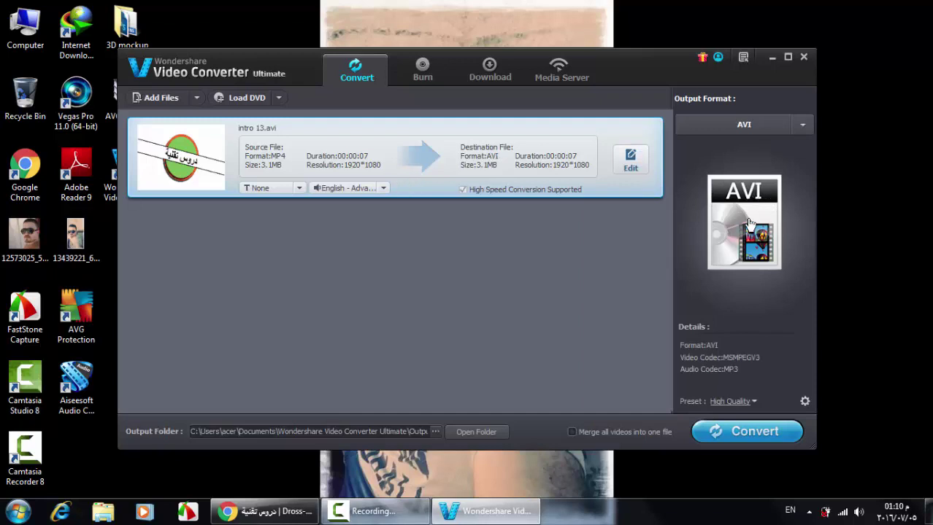
pyautogui.click(759, 436)
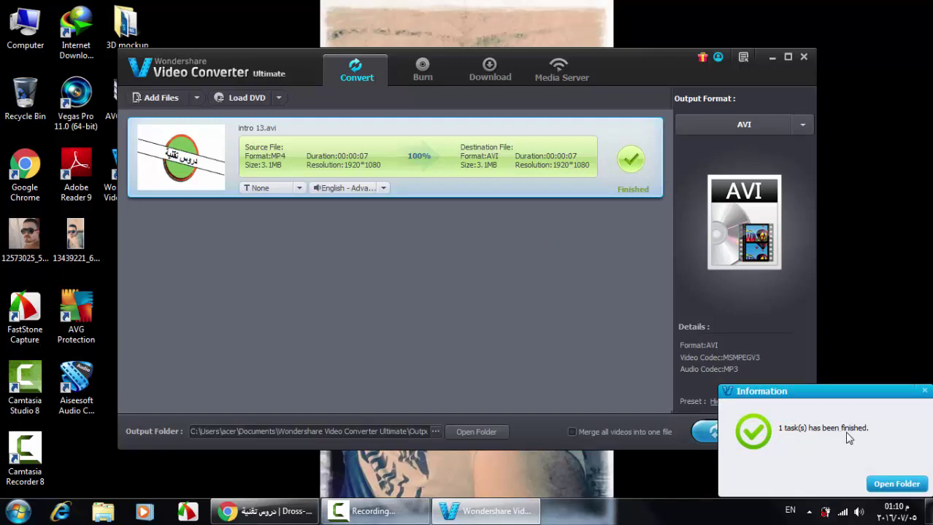
# Open the conversion output folder, reach it again through Documents > Wondershare Video Converter Ultimate > Output, and select intro 13
pyautogui.click(884, 486)
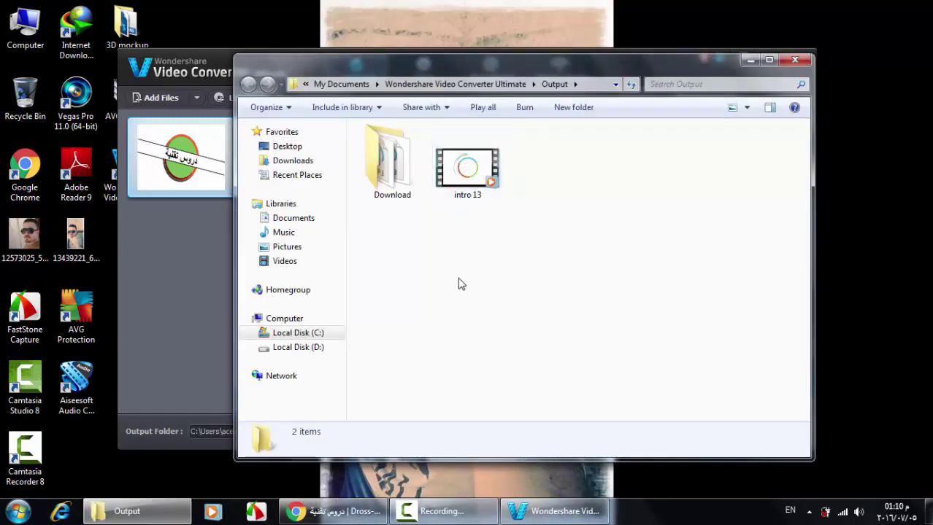
pyautogui.click(270, 219)
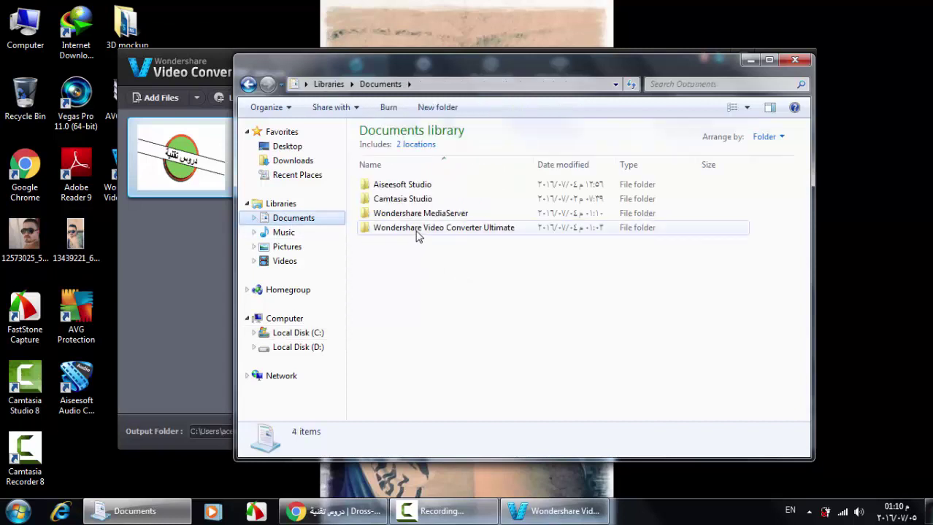
pyautogui.click(448, 229)
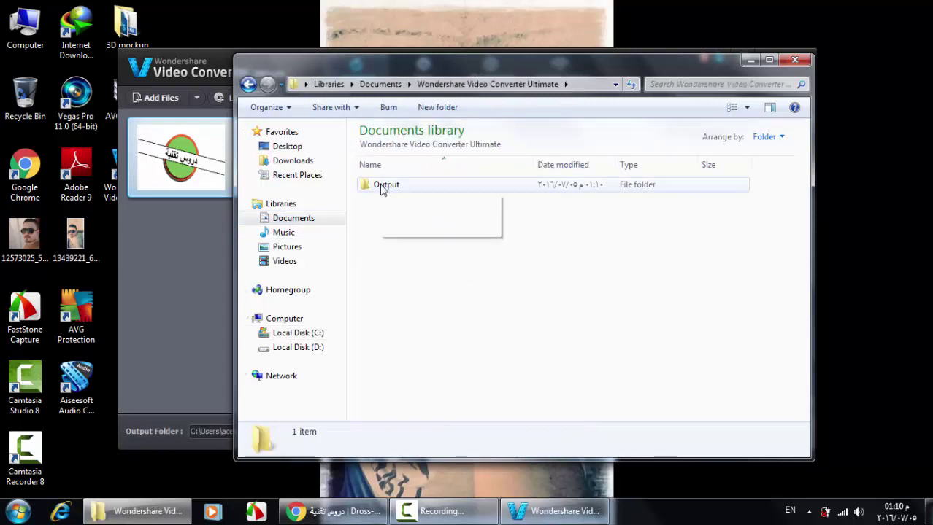
pyautogui.doubleClick(383, 186)
pyautogui.click(395, 203)
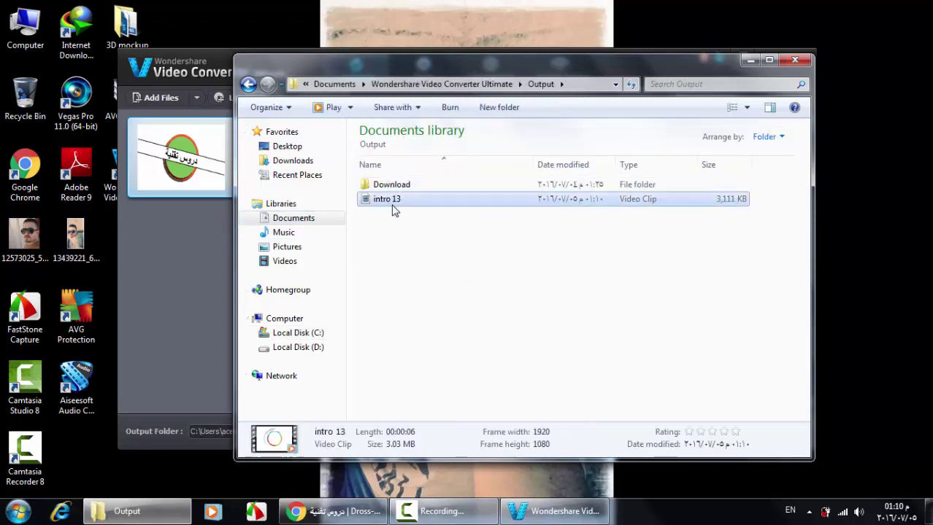
# Show the Output folder's contents as large icons and select the intro 13 video, then the Download folder
pyautogui.rightClick(436, 232)
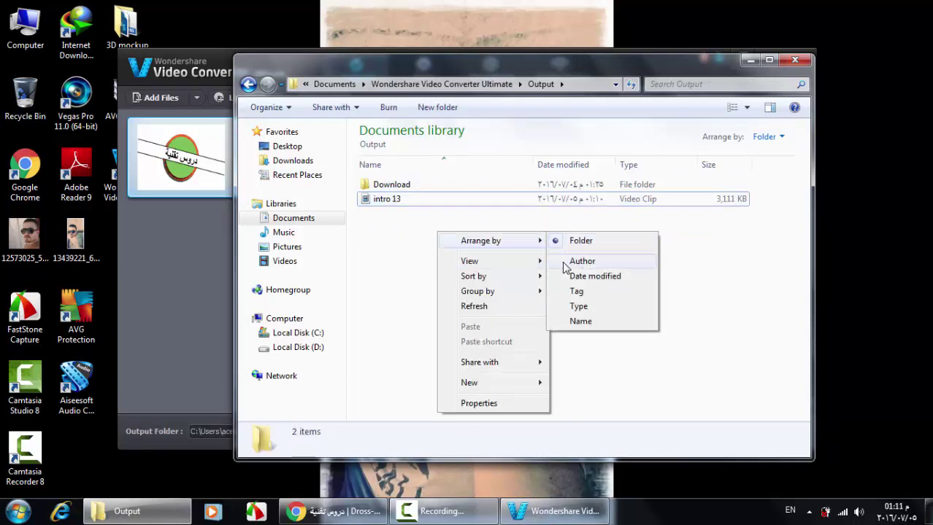
pyautogui.moveTo(529, 263)
pyautogui.click(573, 282)
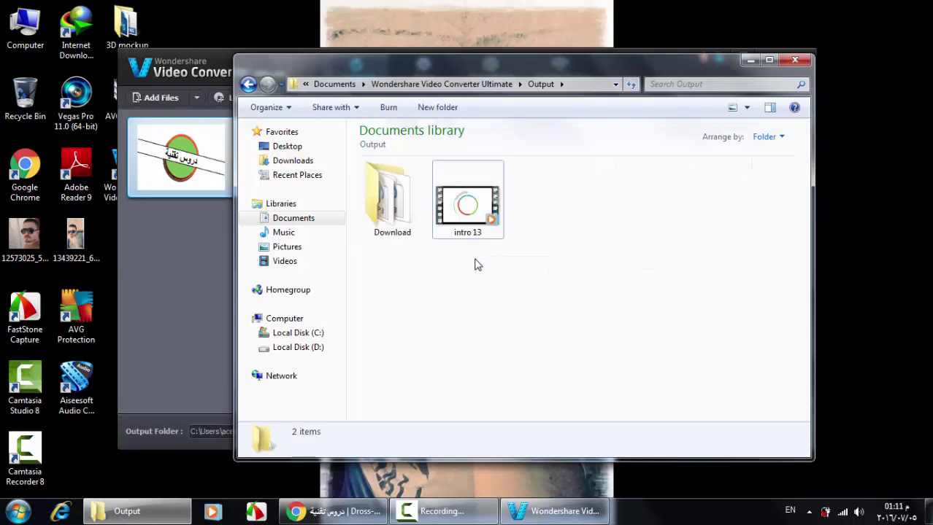
pyautogui.click(491, 206)
pyautogui.click(380, 202)
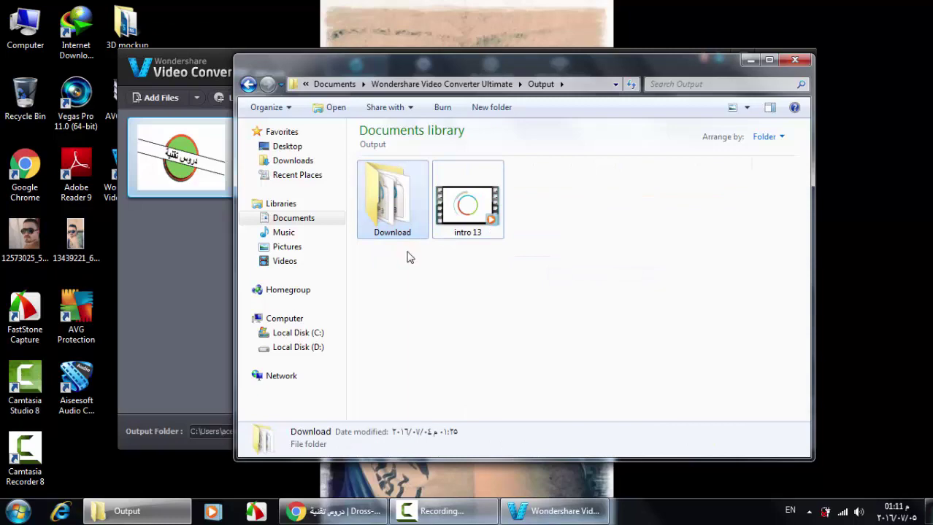
# Check the file type of intro 13 in its properties, and close the Output folder
pyautogui.click(473, 238)
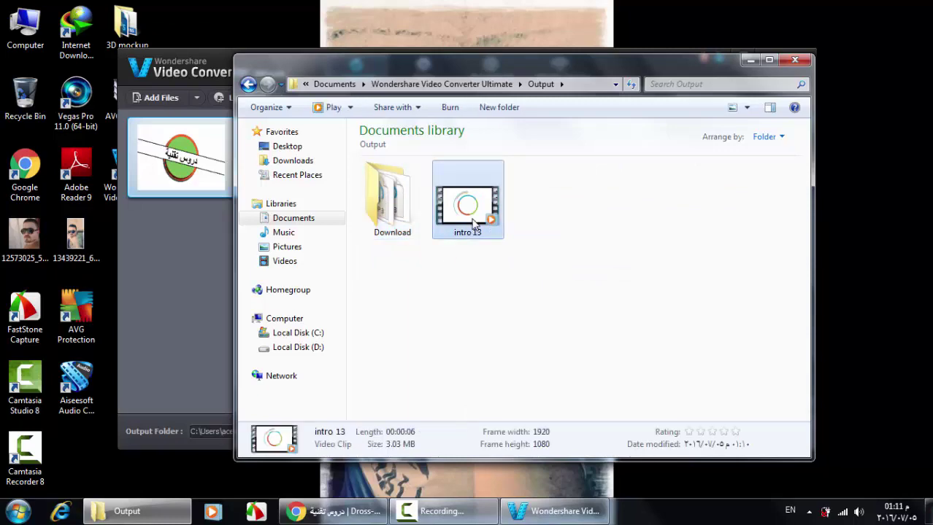
pyautogui.rightClick(473, 223)
pyautogui.click(529, 484)
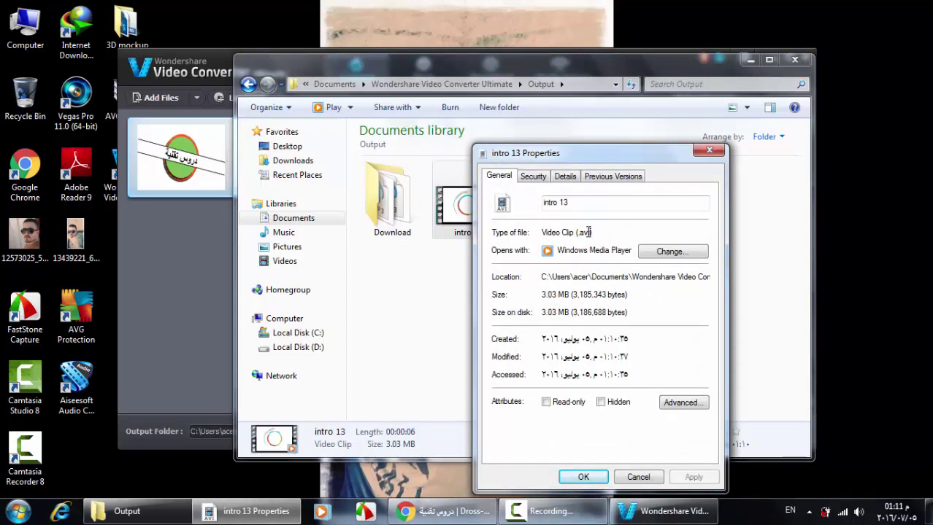
pyautogui.click(709, 150)
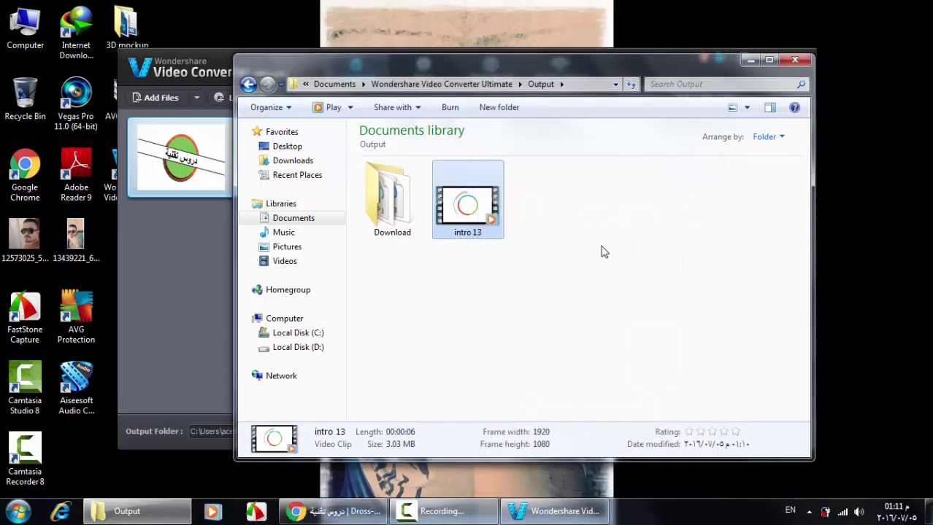
pyautogui.click(797, 60)
# Remove the converted intro 13 from the conversion list and add the intro 1 video from the intro folder
pyautogui.moveTo(598, 66); pyautogui.dragTo(618, 54)
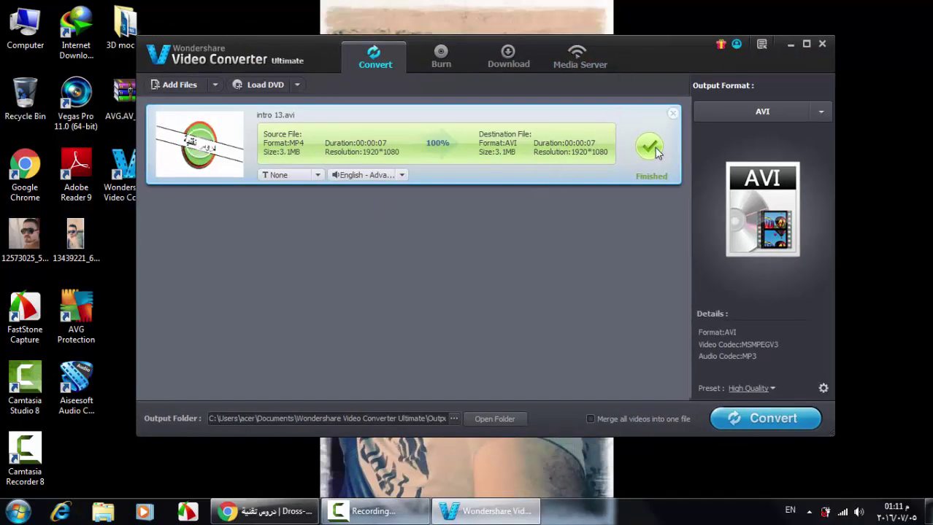
pyautogui.click(673, 113)
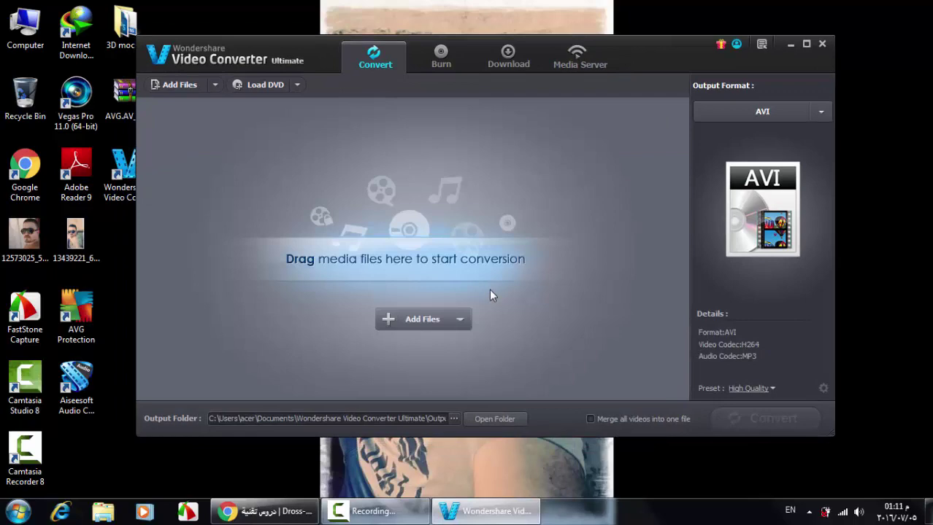
pyautogui.click(406, 321)
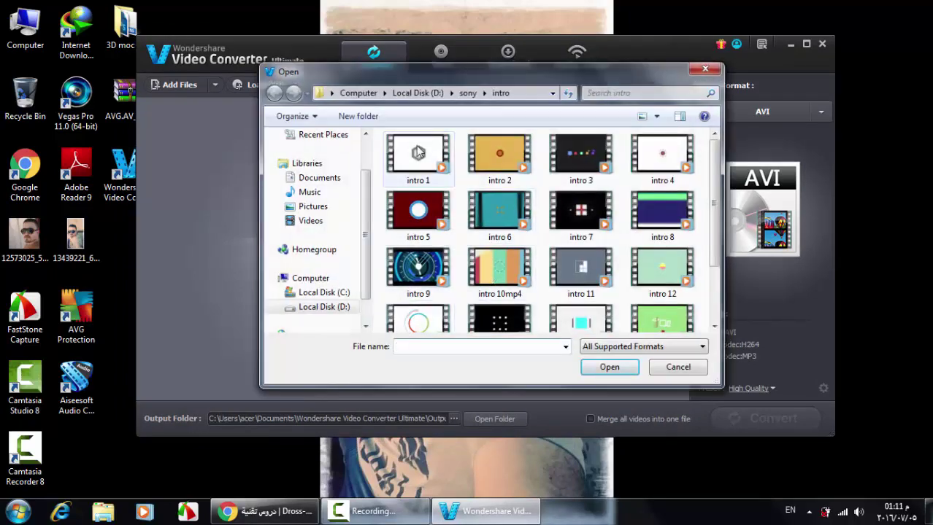
pyautogui.click(427, 164)
pyautogui.doubleClick(426, 163)
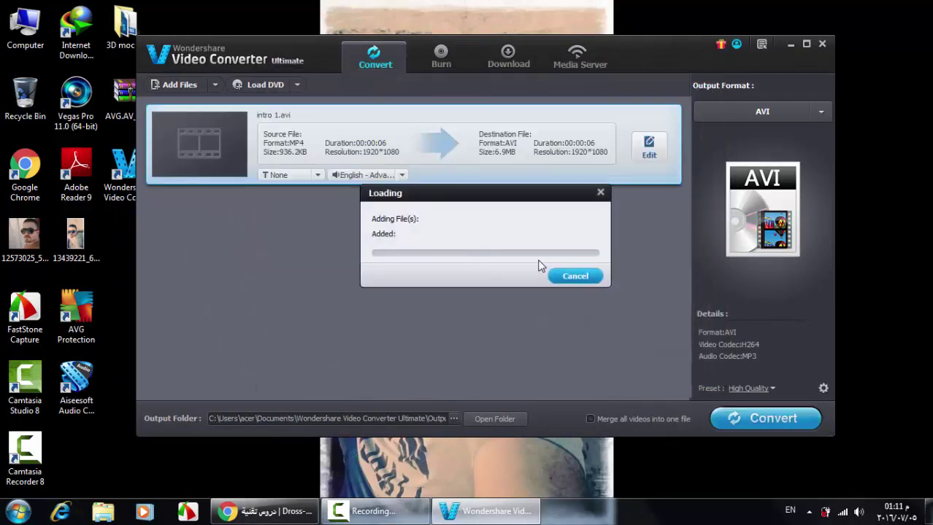
# Open intro 1 for editing and preview it with the system volume lowered, pausing partway through
pyautogui.click(649, 160)
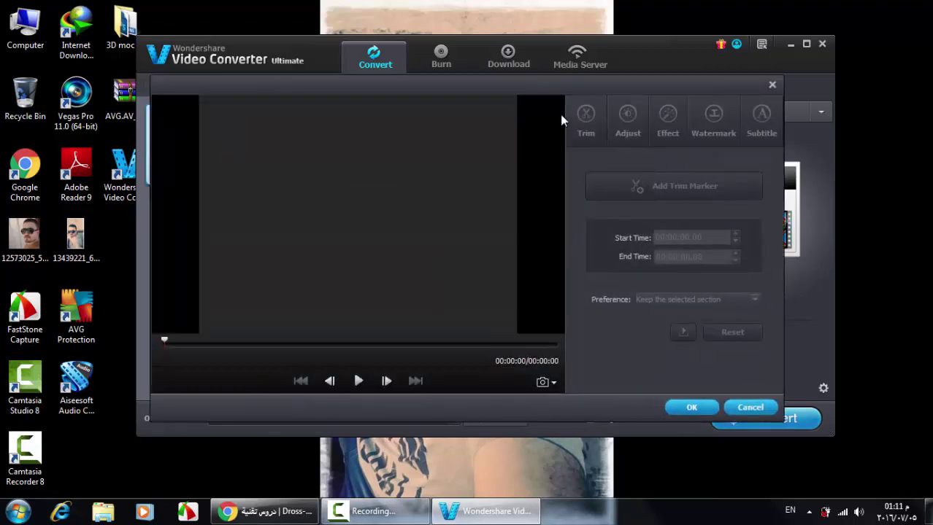
pyautogui.click(361, 381)
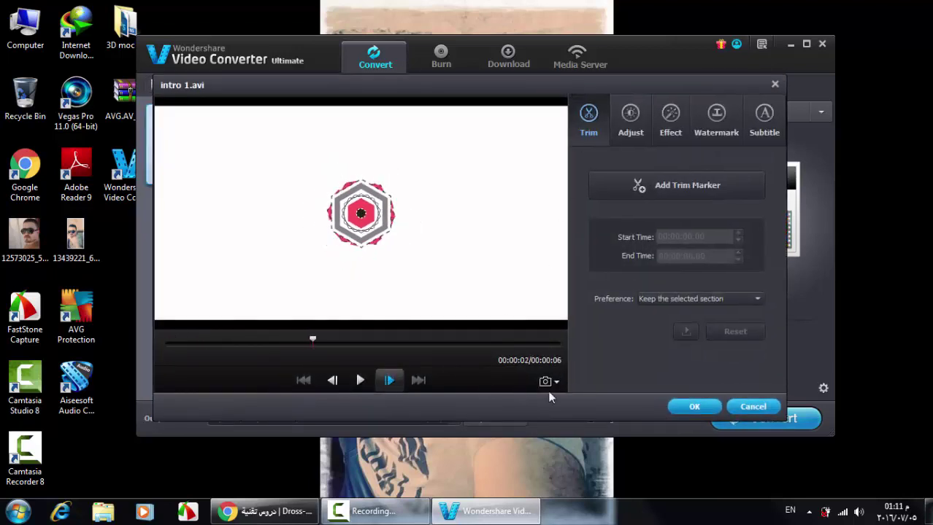
pyautogui.click(858, 511)
pyautogui.moveTo(851, 361); pyautogui.dragTo(851, 414)
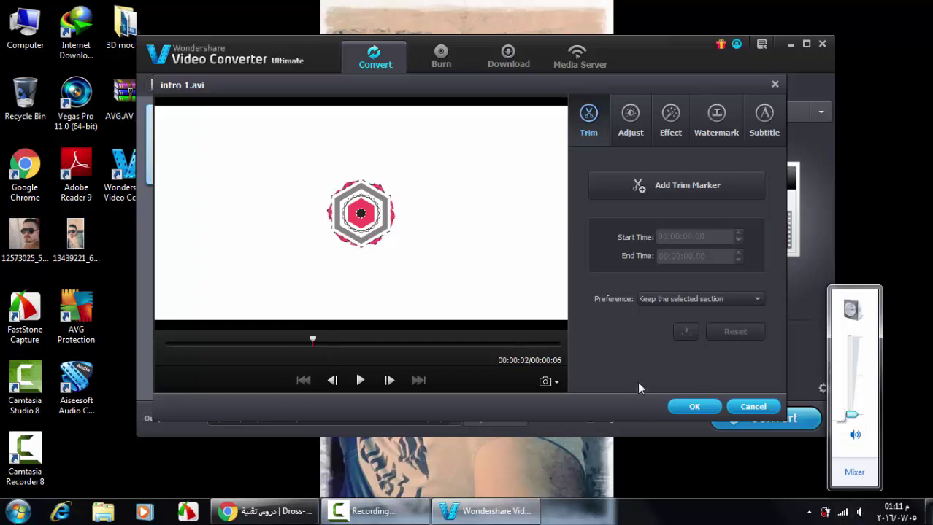
pyautogui.click(431, 377)
pyautogui.click(360, 381)
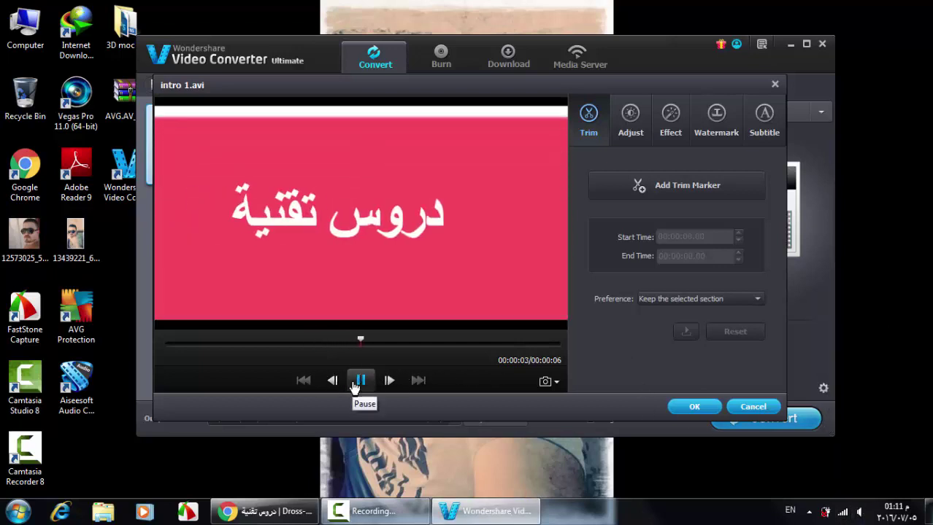
pyautogui.click(362, 382)
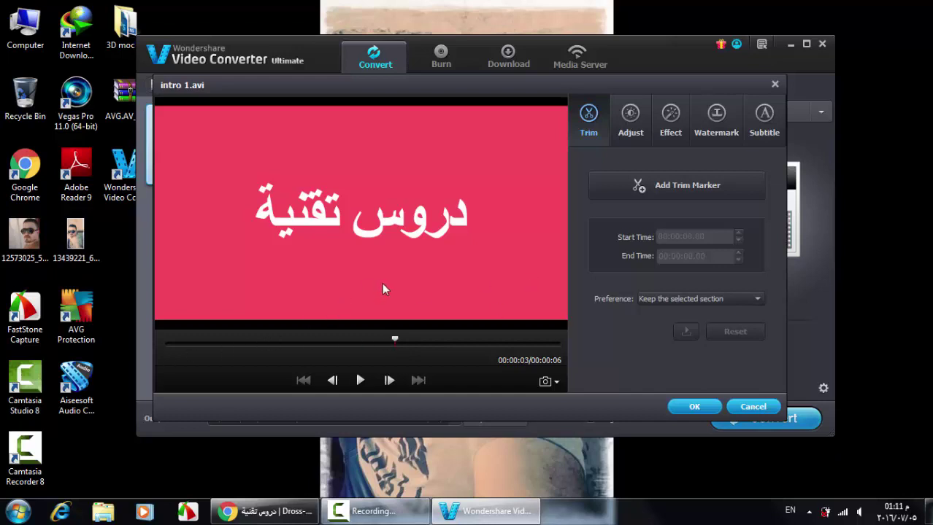
# Try the black-and-white effect on intro 1 and preview it at several points of the timeline
pyautogui.click(629, 130)
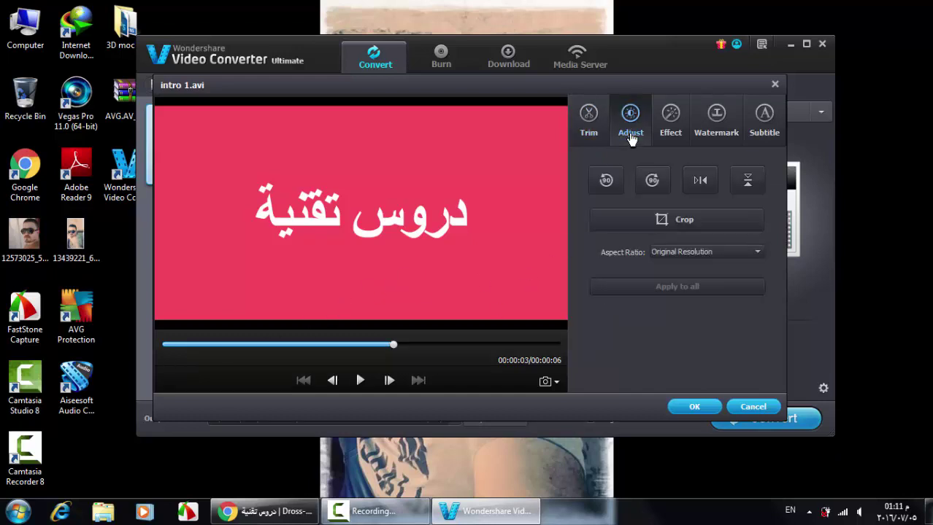
pyautogui.click(668, 132)
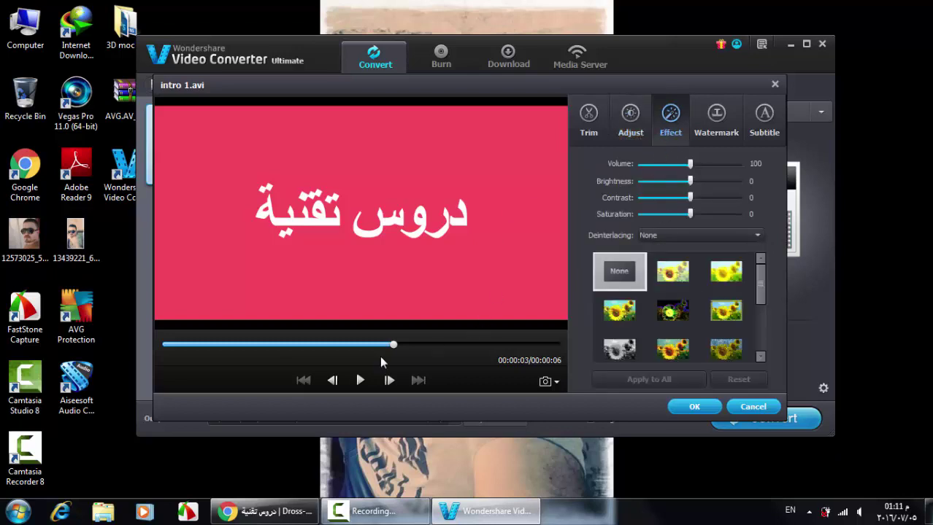
pyautogui.click(190, 344)
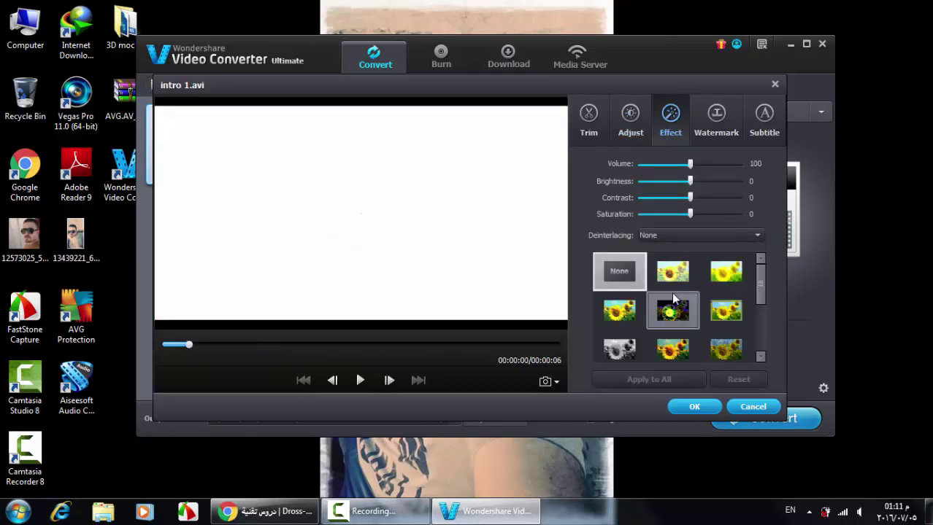
pyautogui.click(617, 350)
pyautogui.click(319, 347)
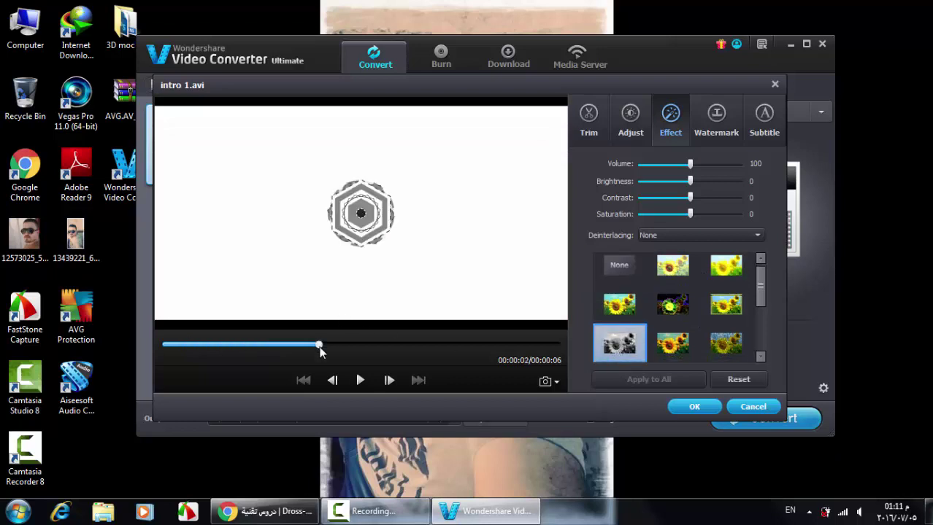
pyautogui.click(455, 346)
pyautogui.click(376, 345)
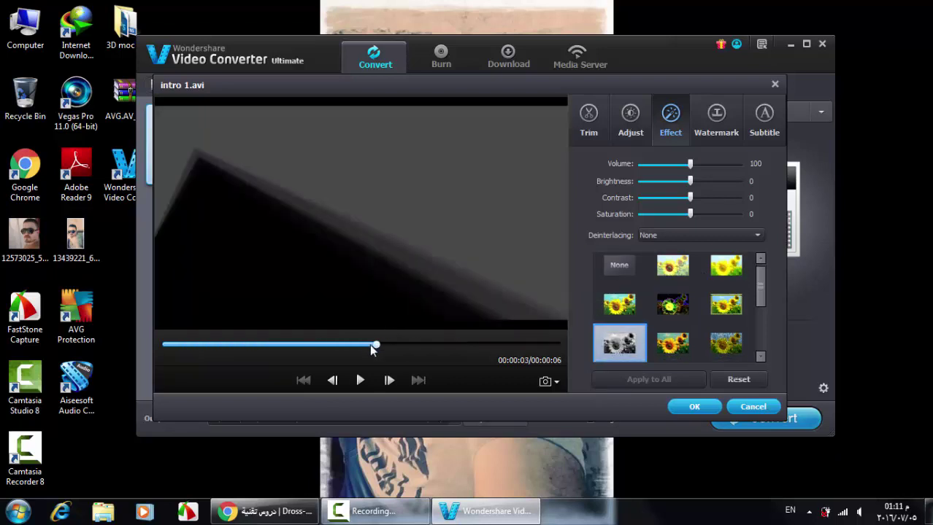
# Compare several effects from the effect gallery on intro 1 and apply the aged, scratched-paper effect
pyautogui.click(672, 343)
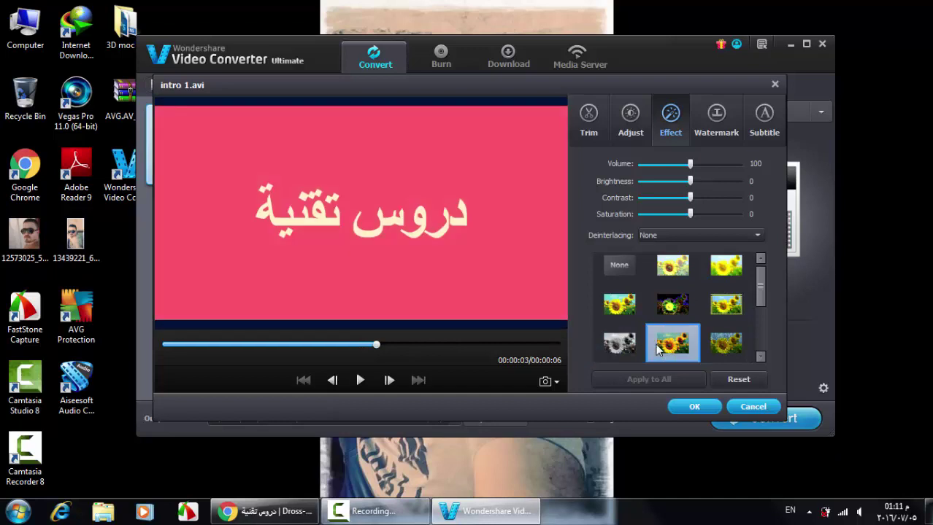
pyautogui.click(672, 270)
pyautogui.click(726, 272)
pyautogui.scroll(-3, 672, 313)
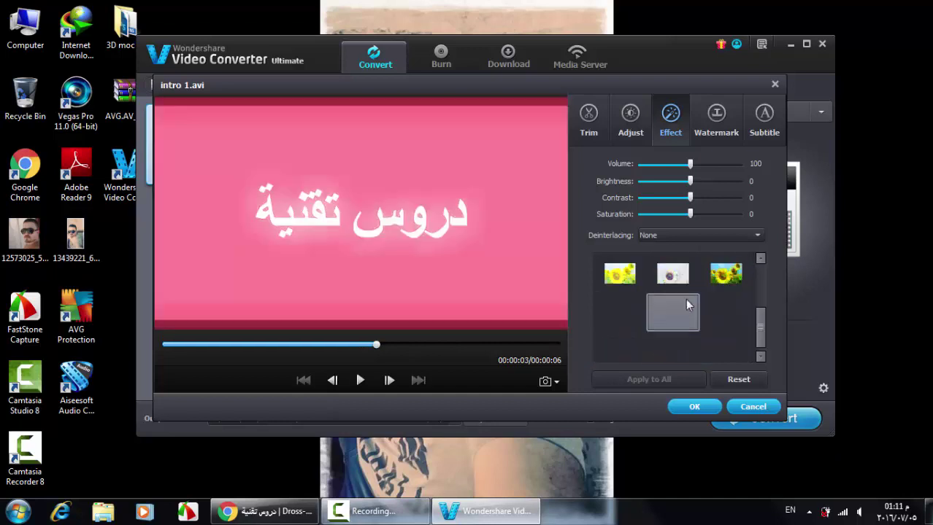
pyautogui.click(672, 342)
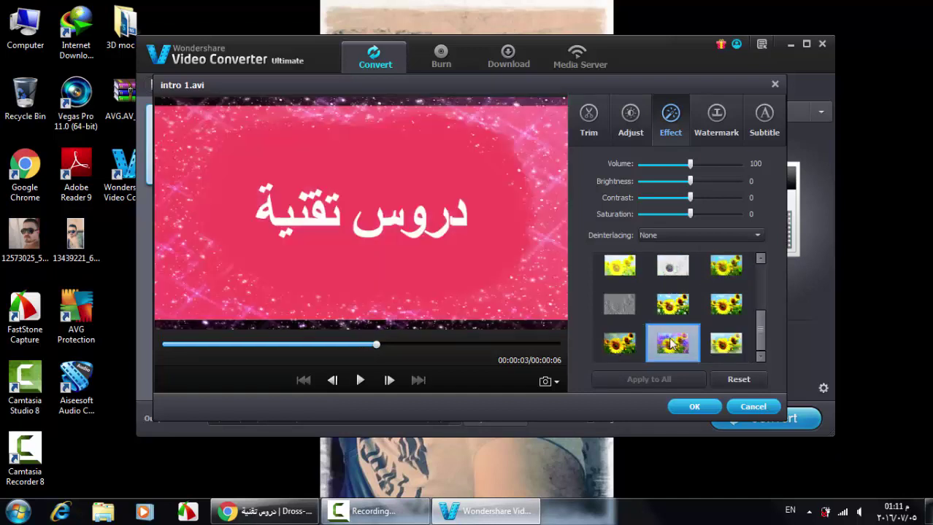
pyautogui.click(620, 345)
pyautogui.click(726, 345)
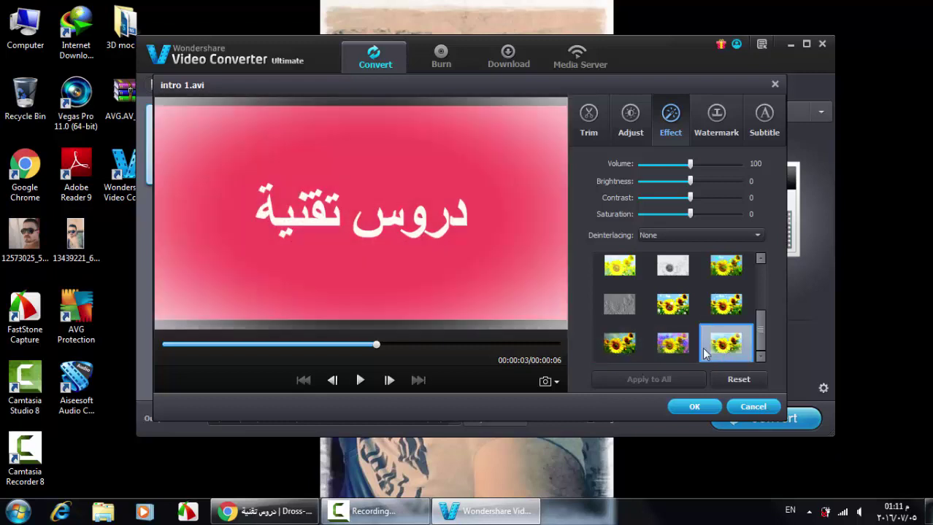
pyautogui.click(619, 343)
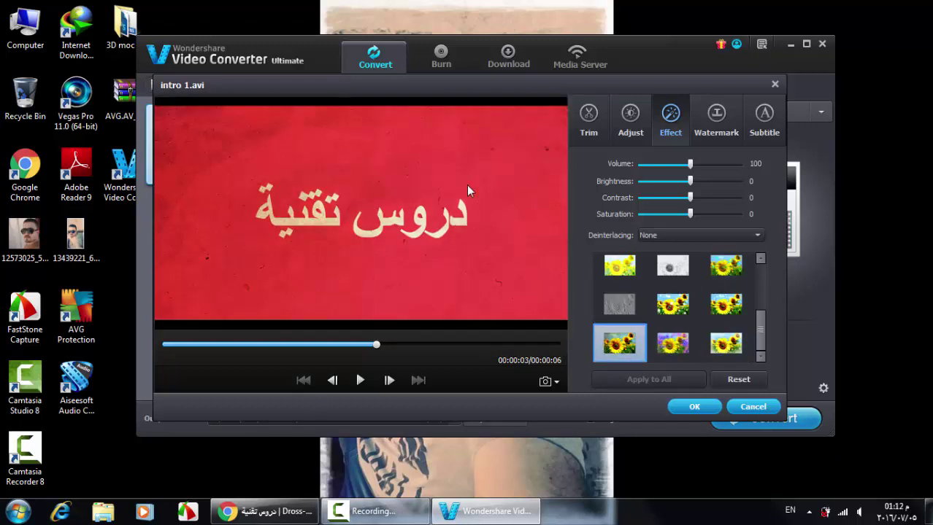
# Set the brightness of intro 1 to -7
pyautogui.scroll(5, 665, 323)
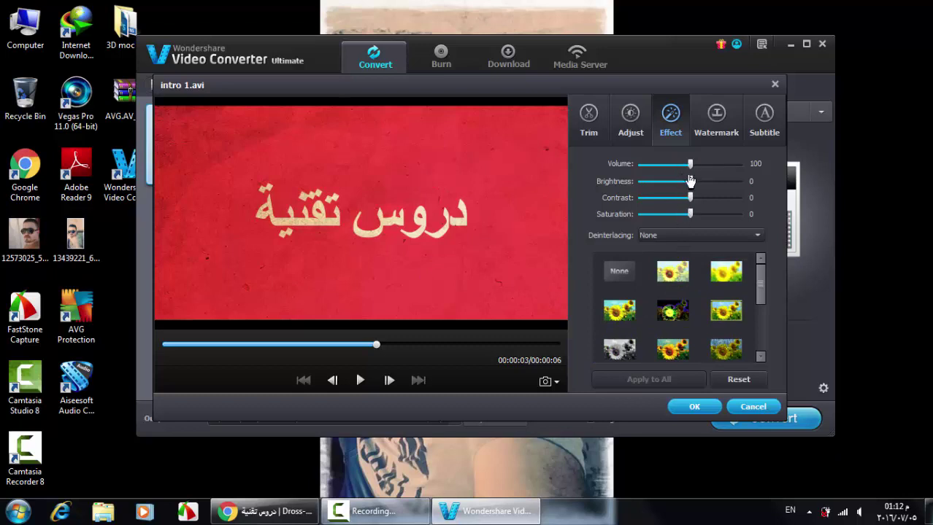
pyautogui.moveTo(689, 181); pyautogui.dragTo(642, 182)
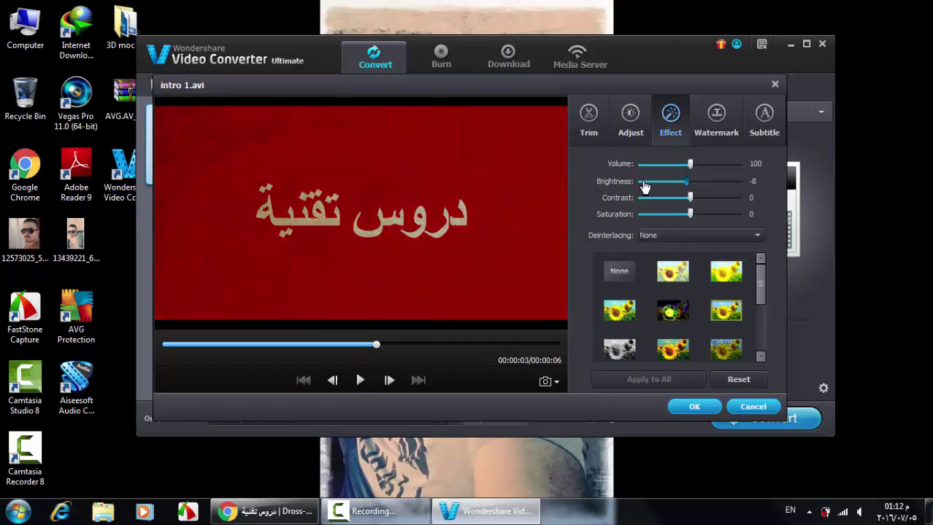
pyautogui.moveTo(700, 186); pyautogui.dragTo(689, 188)
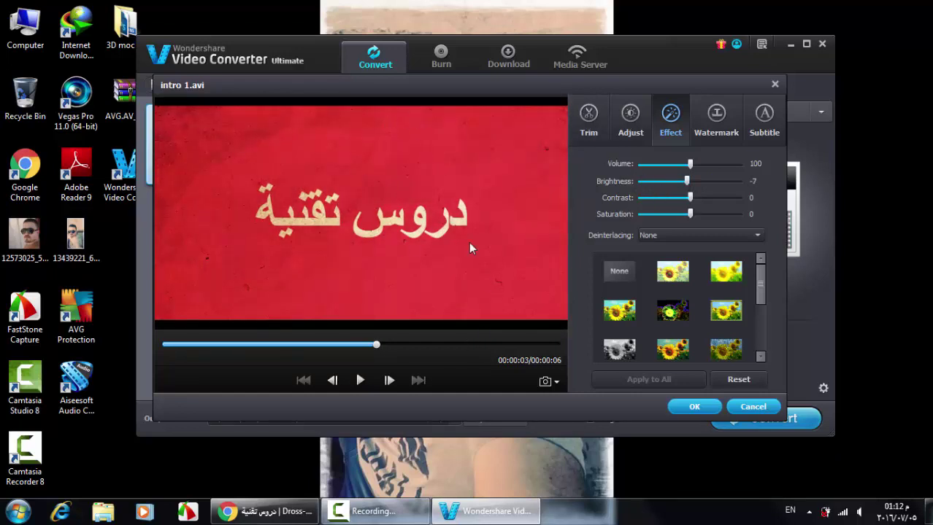
# Add a large, fully opaque text watermark with a person's first name in the upper-right corner of the video frame
pyautogui.click(719, 129)
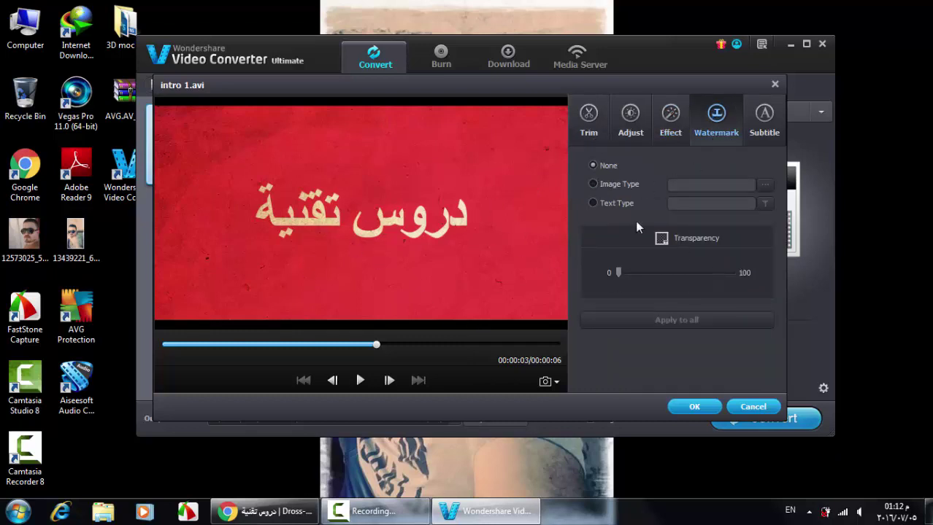
pyautogui.click(592, 203)
pyautogui.click(726, 203)
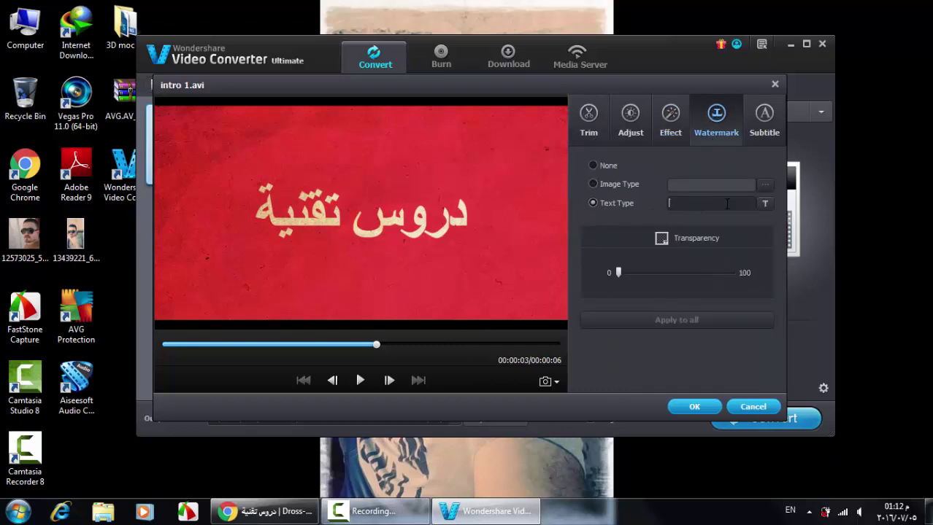
pyautogui.write('moham')
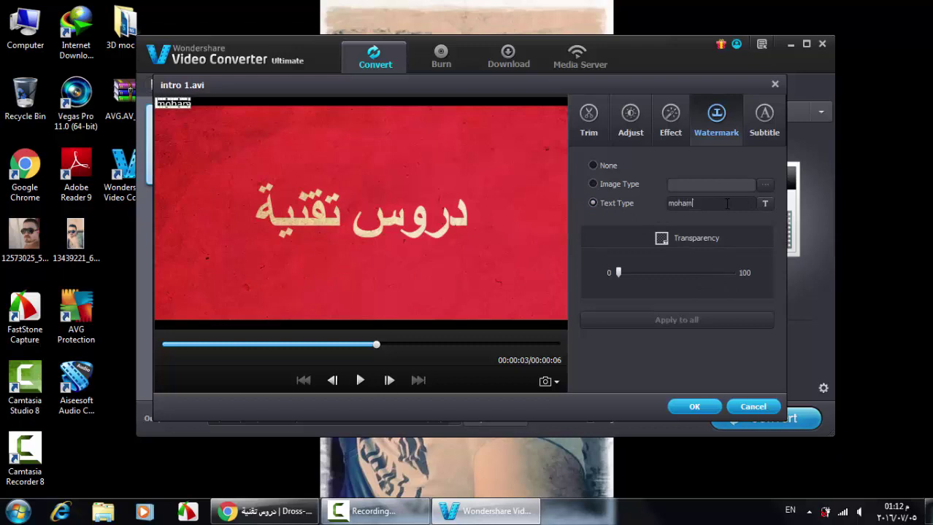
pyautogui.write('ed')
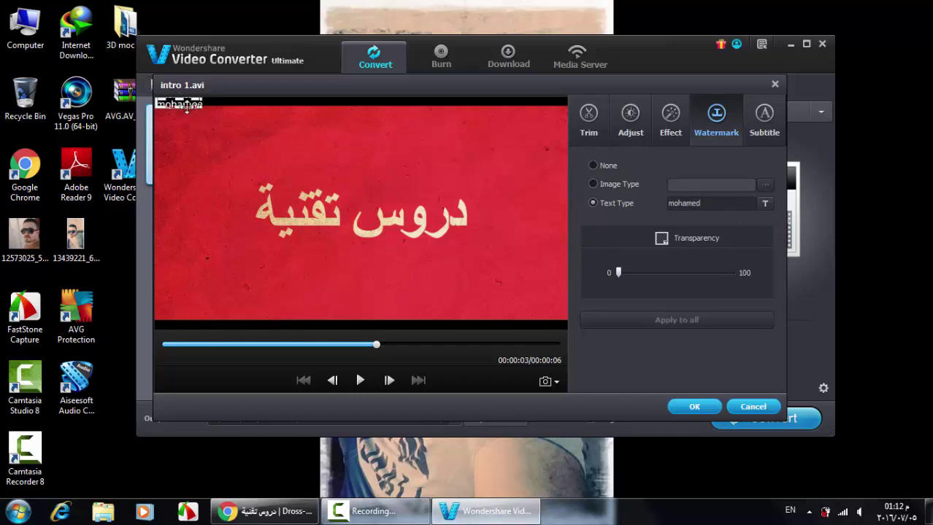
pyautogui.moveTo(185, 104); pyautogui.dragTo(524, 144)
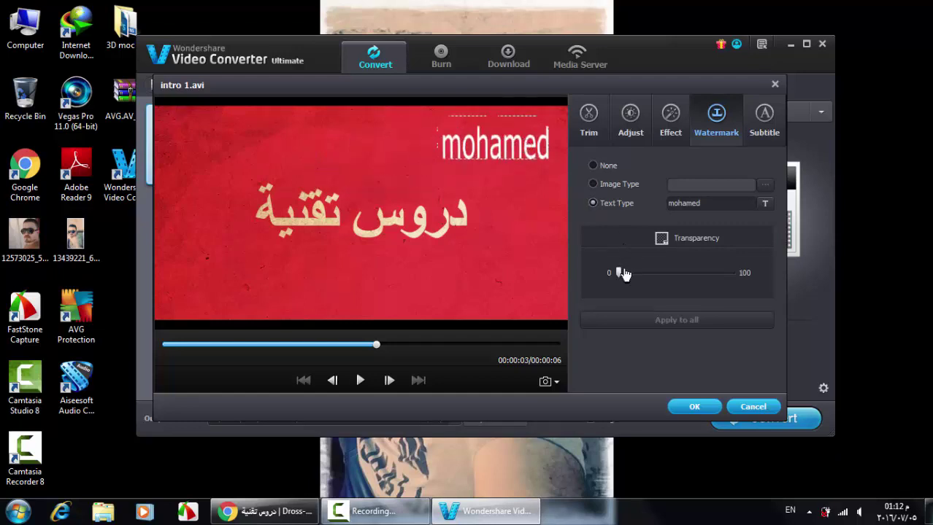
pyautogui.moveTo(624, 273); pyautogui.dragTo(714, 274)
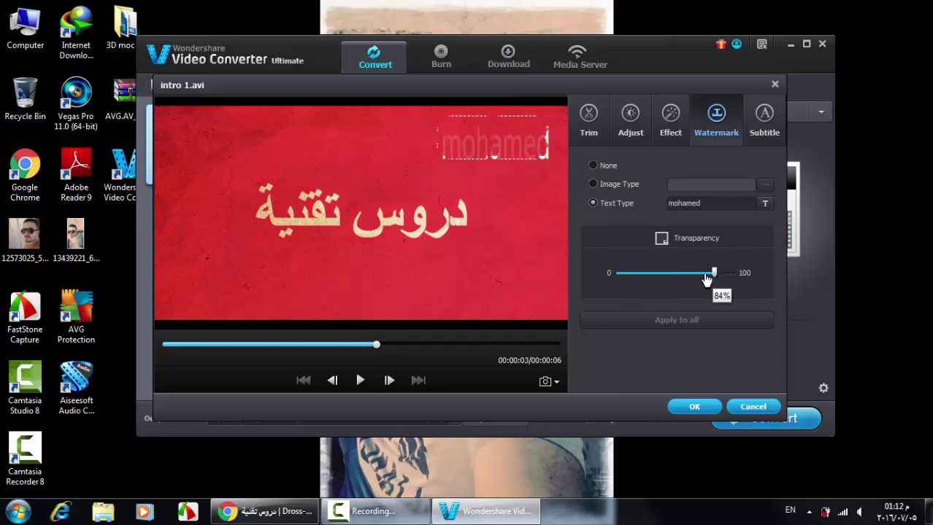
pyautogui.moveTo(714, 283); pyautogui.dragTo(620, 279)
# Examine the subtitle settings and the file browser for loading a subtitle, leaving it without choosing a file
pyautogui.click(764, 124)
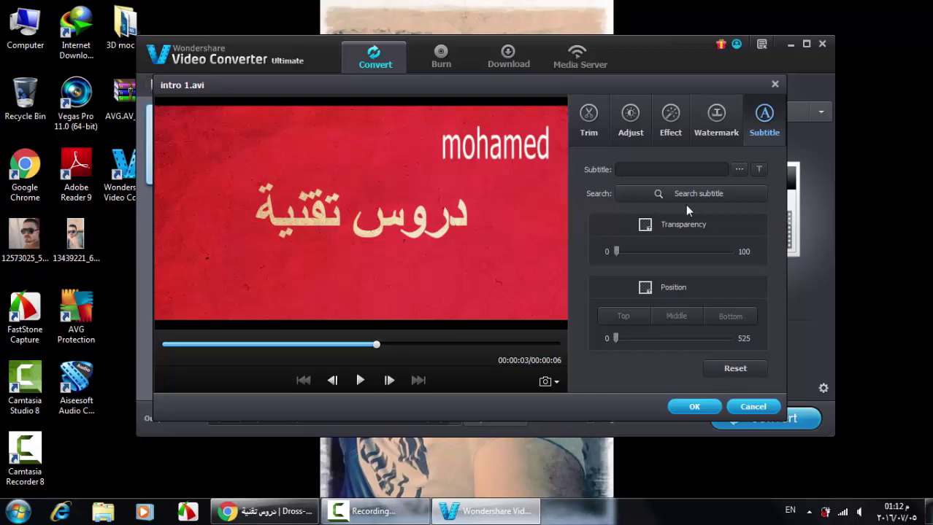
pyautogui.click(683, 170)
pyautogui.click(738, 170)
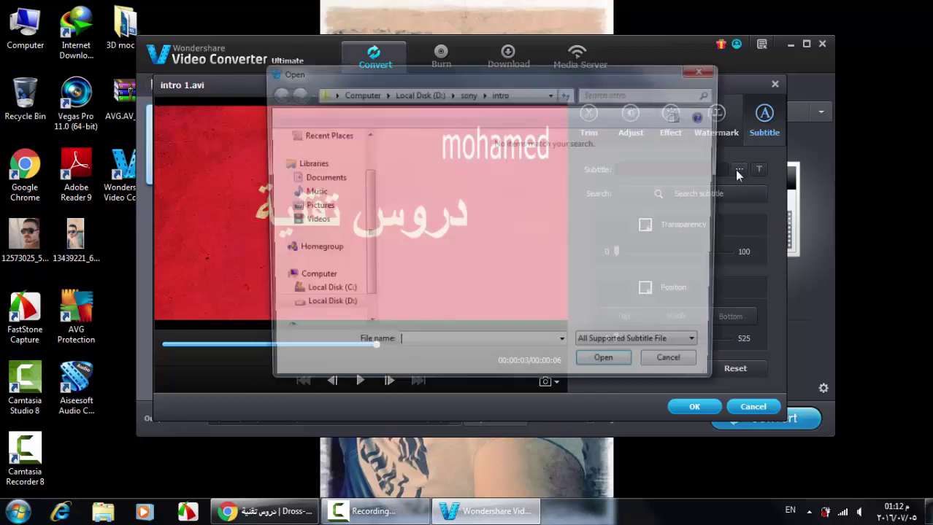
pyautogui.click(678, 369)
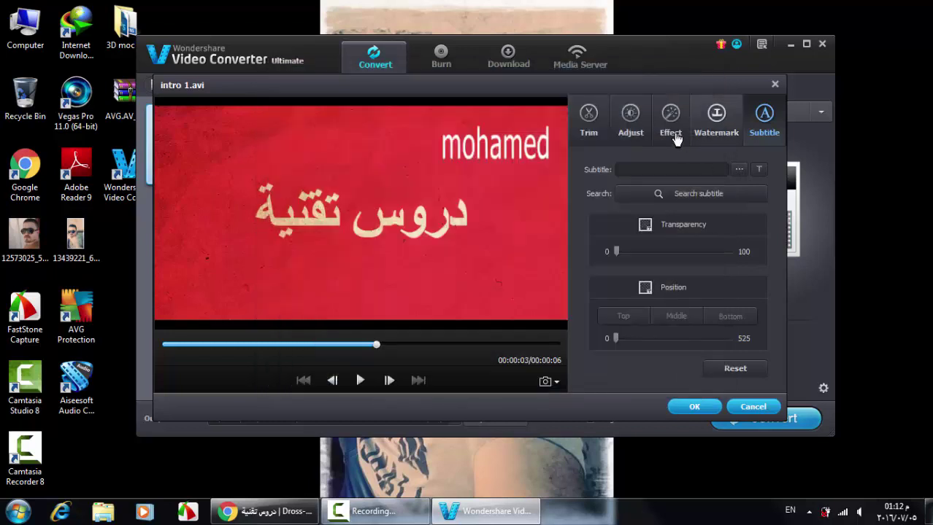
# Crop the intro 1 video frame to about 1386 x 794 around the centred title
pyautogui.click(670, 128)
pyautogui.click(615, 128)
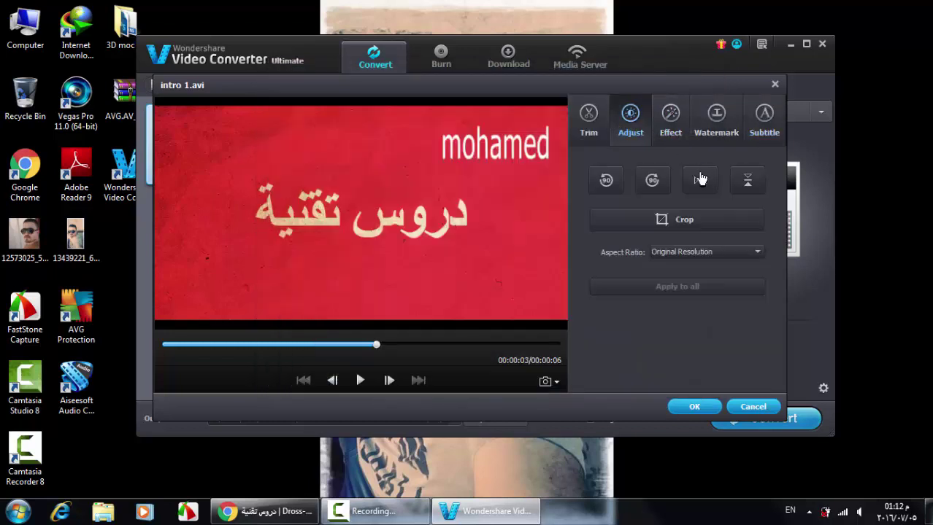
pyautogui.click(677, 222)
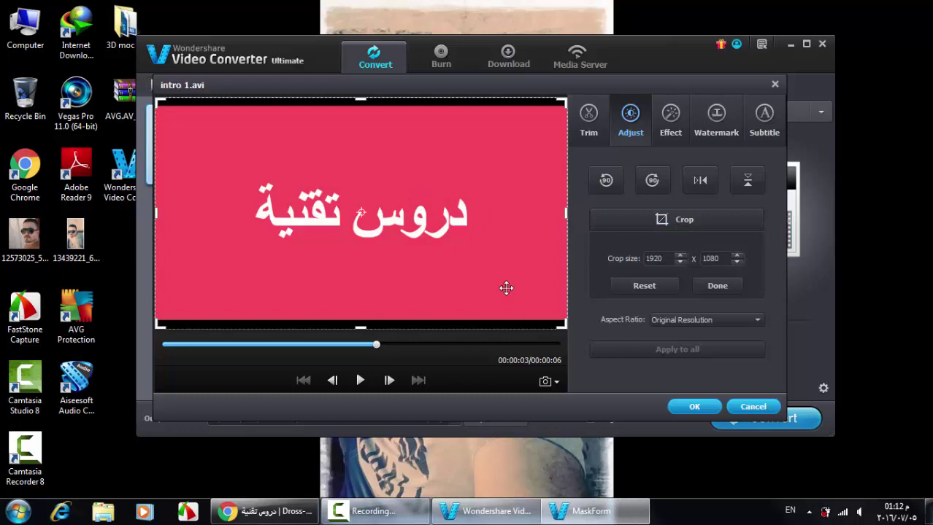
pyautogui.moveTo(562, 323); pyautogui.dragTo(452, 265)
pyautogui.moveTo(359, 198); pyautogui.dragTo(424, 227)
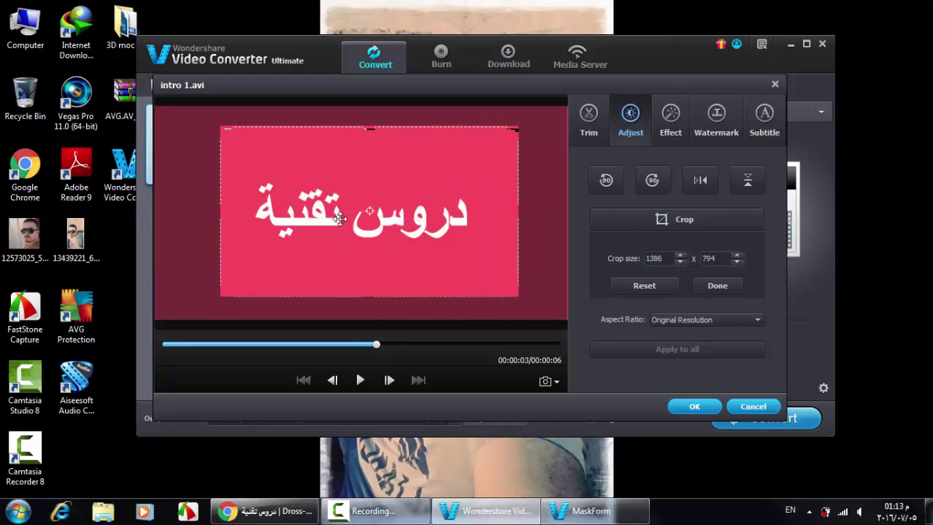
# Mark a trim section of intro 1 from 00:00:01.15 to 00:00:03.05, and close the editor without saving the changes
pyautogui.click(591, 124)
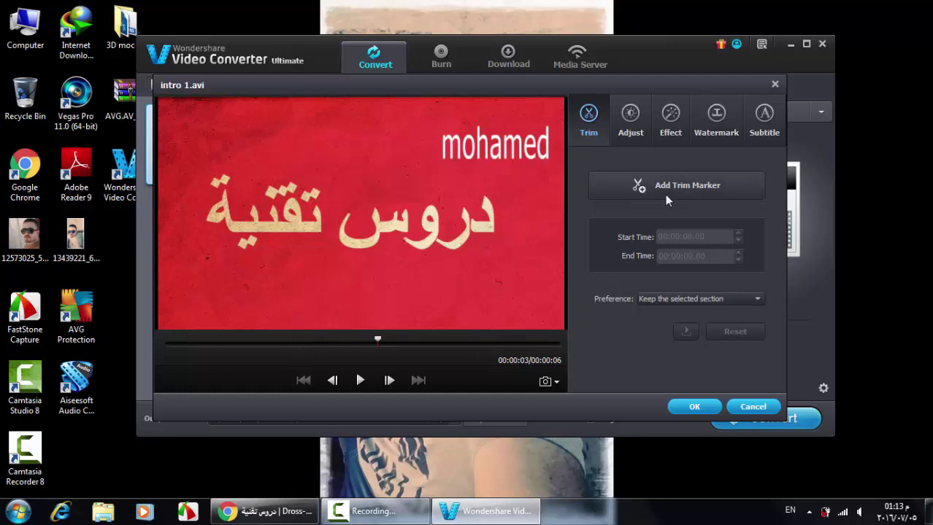
pyautogui.click(683, 187)
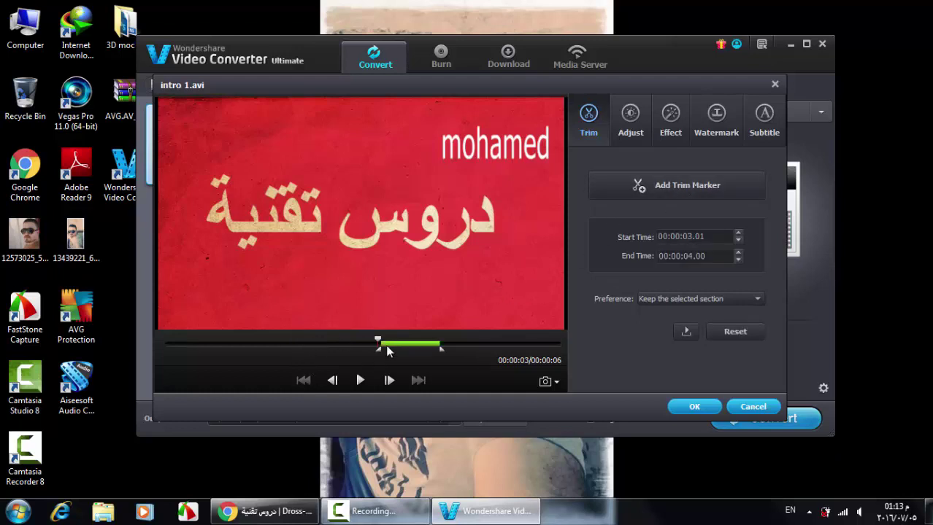
pyautogui.click(409, 345)
pyautogui.moveTo(378, 354); pyautogui.dragTo(277, 348)
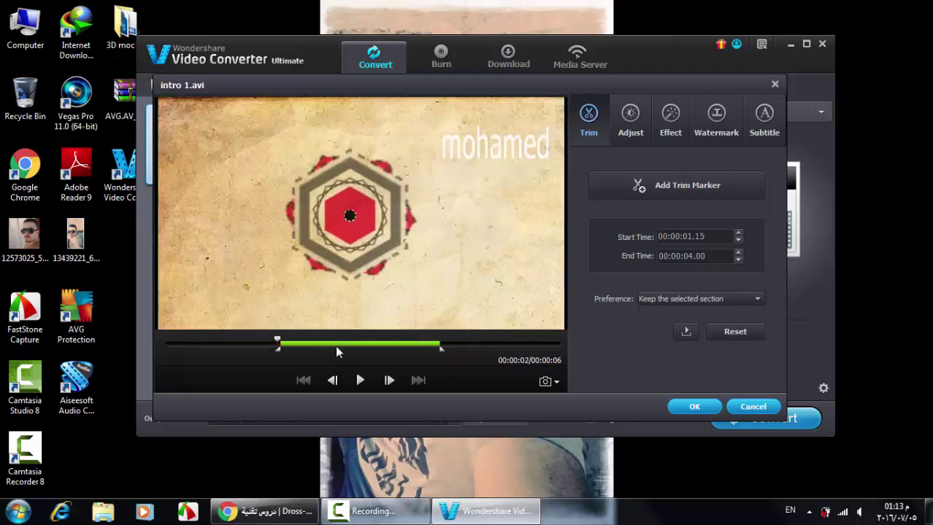
pyautogui.click(312, 343)
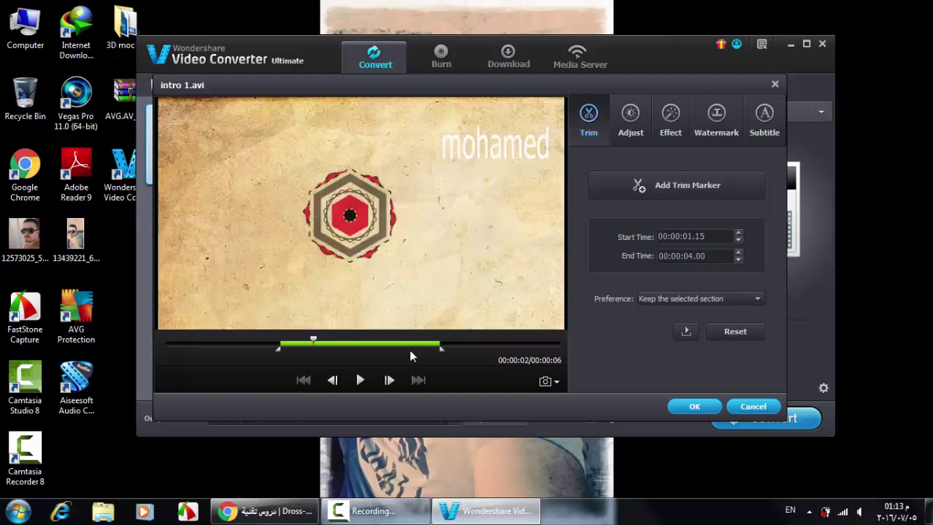
pyautogui.moveTo(442, 351)
pyautogui.mouseDown()
pyautogui.moveTo(341, 350)
pyautogui.moveTo(389, 351)
pyautogui.mouseUp()
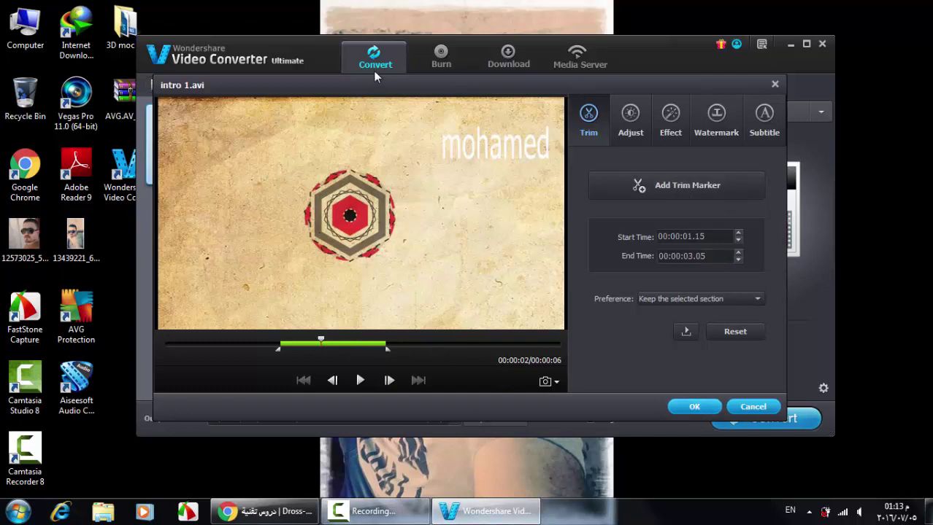
pyautogui.click(775, 85)
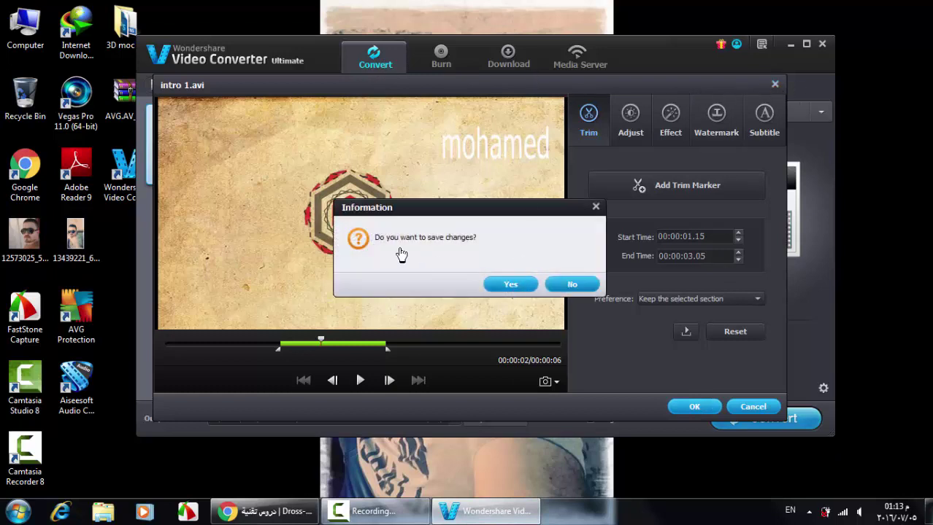
pyautogui.click(567, 285)
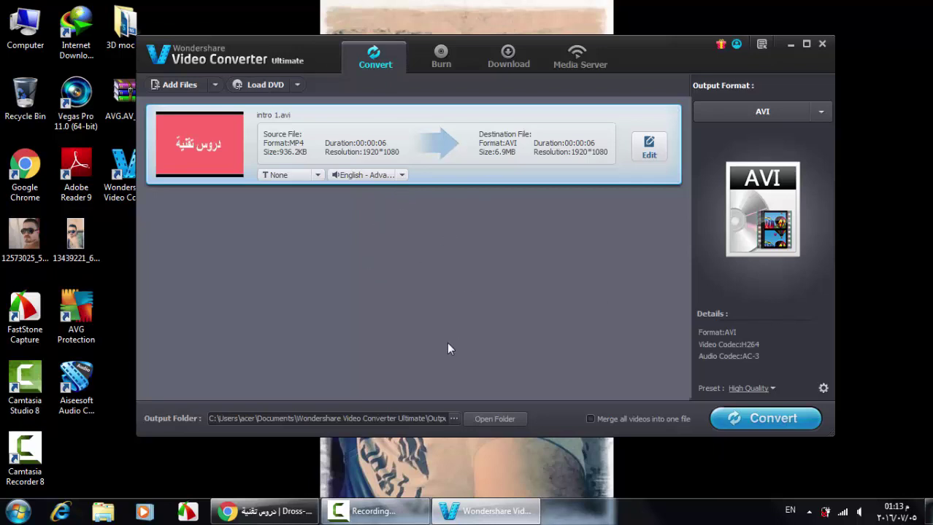
# Examine the output folder choices for the converted videos and cancel the selection
pyautogui.click(455, 420)
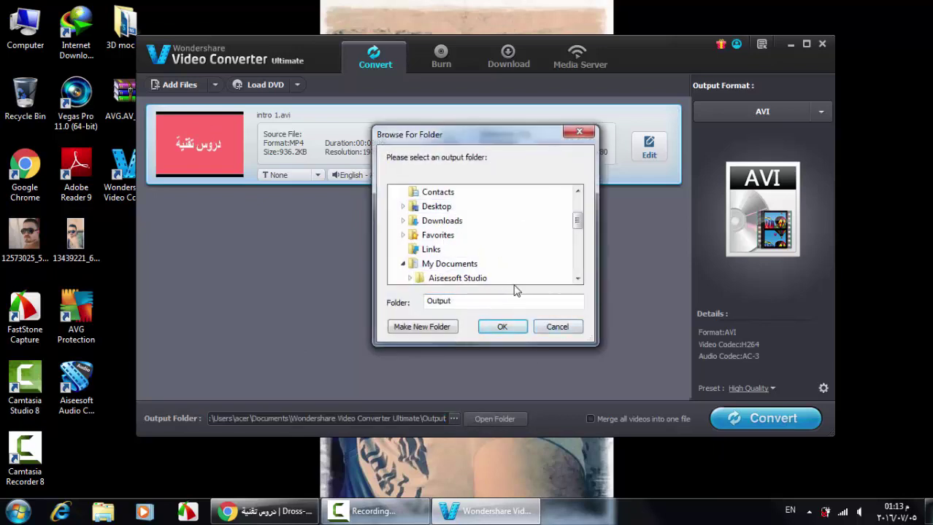
pyautogui.click(554, 329)
# Copy the link of the 6:27 3D name mock-up video from YouTube in Chrome and add it as a new URL download in Video Converter Ultimate
pyautogui.click(503, 65)
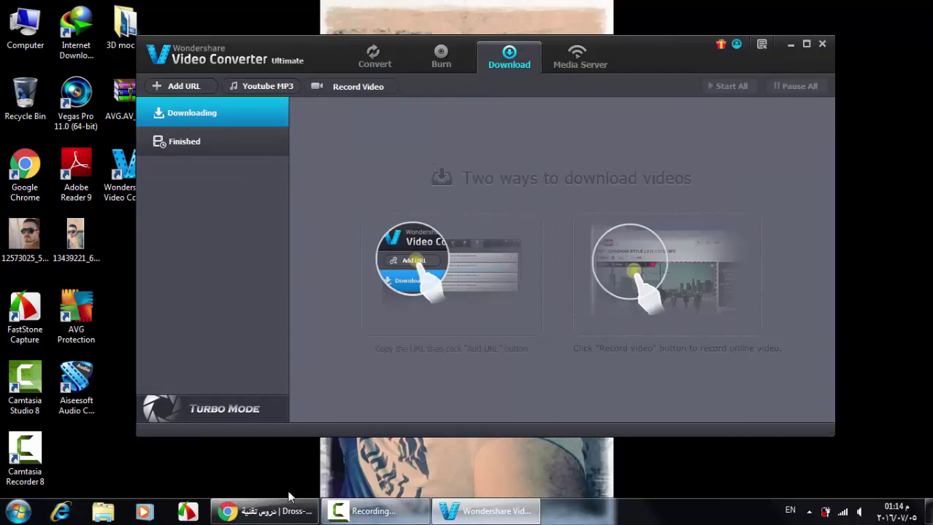
pyautogui.click(262, 510)
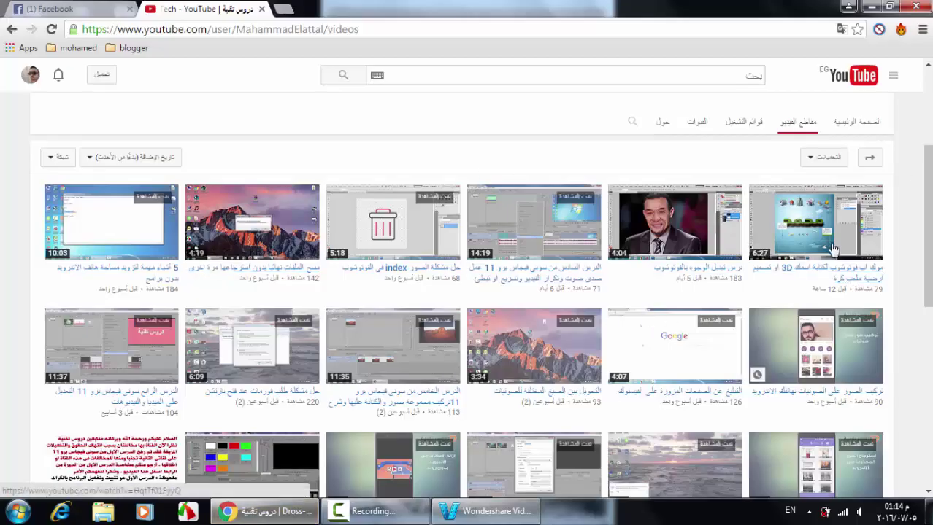
pyautogui.rightClick(844, 269)
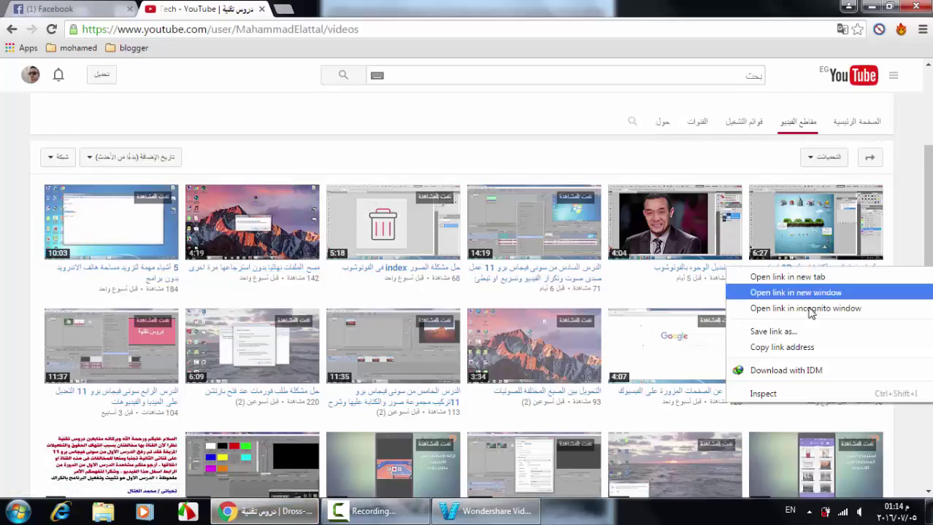
pyautogui.click(788, 349)
pyautogui.click(486, 511)
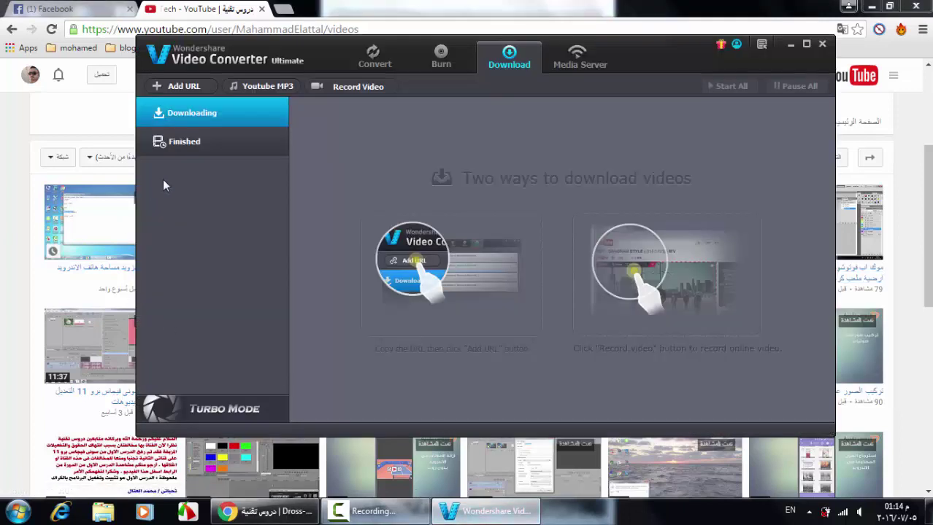
pyautogui.click(184, 87)
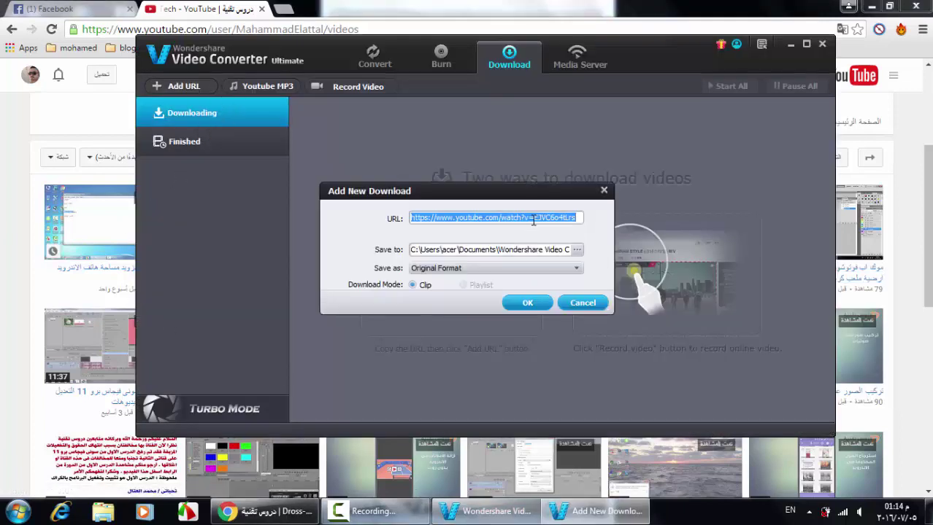
pyautogui.click(577, 218)
pyautogui.moveTo(578, 217); pyautogui.dragTo(453, 219)
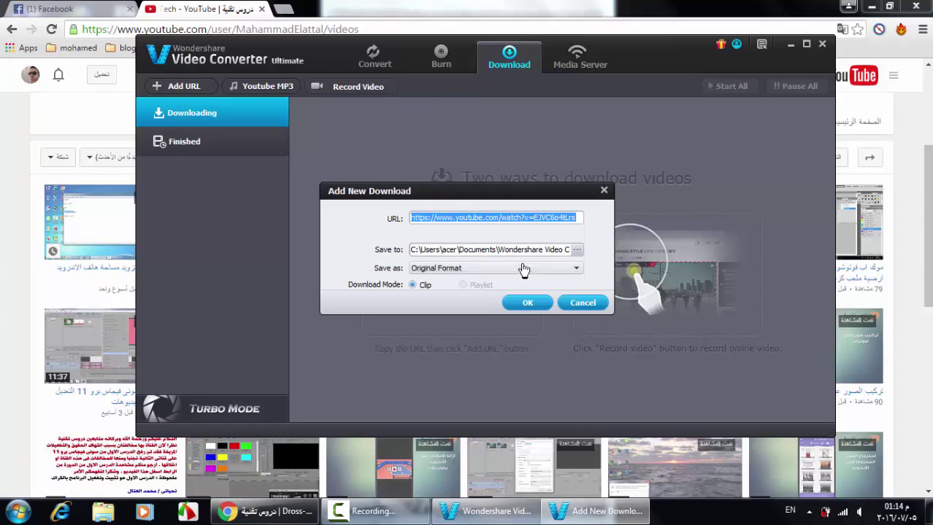
# Download the added video as MP4 Video into the Output\Download folder, and remove the running download from the list
pyautogui.click(576, 249)
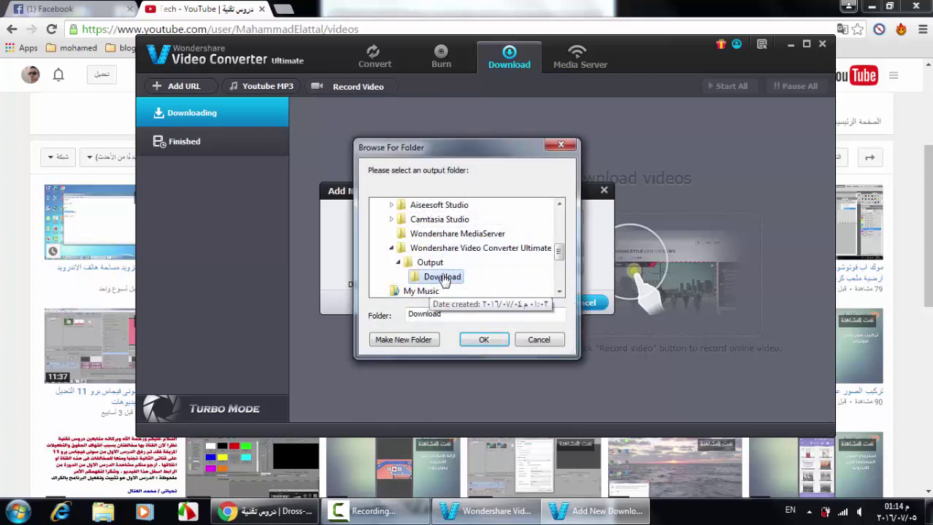
pyautogui.click(483, 339)
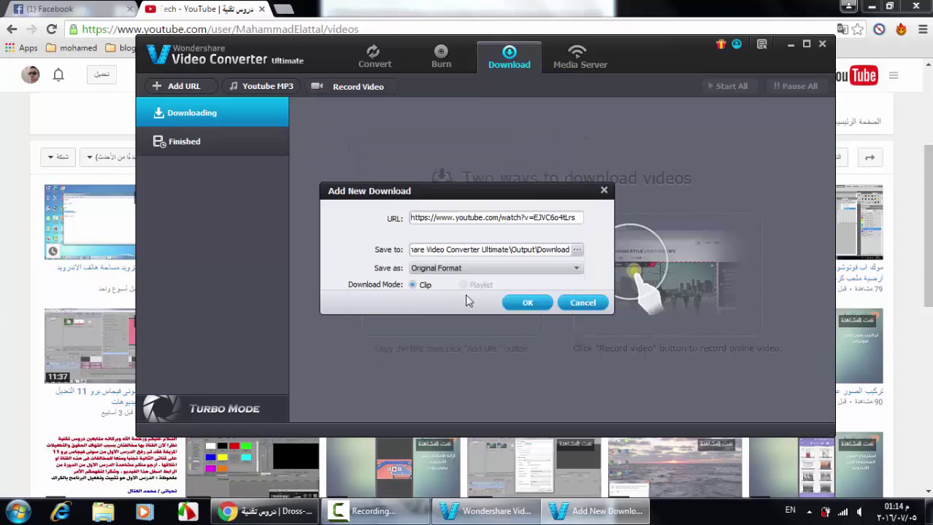
pyautogui.click(469, 276)
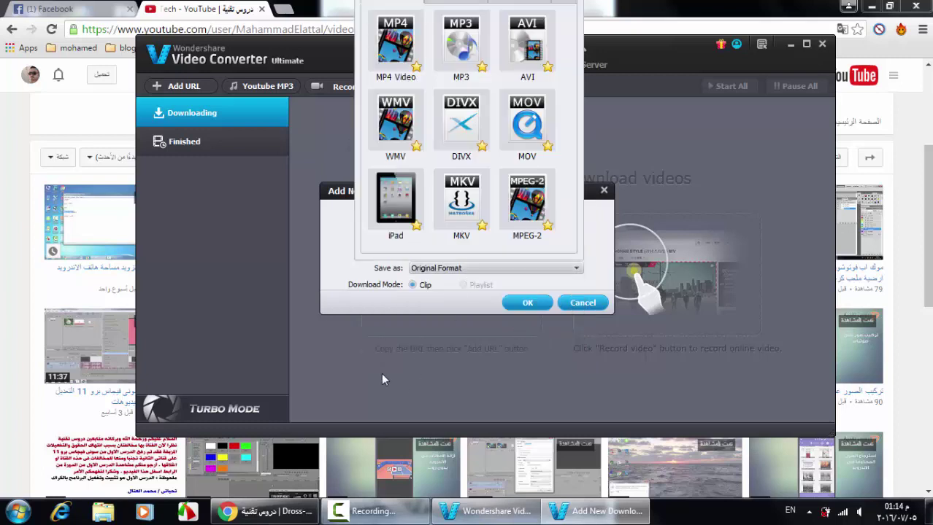
pyautogui.click(410, 58)
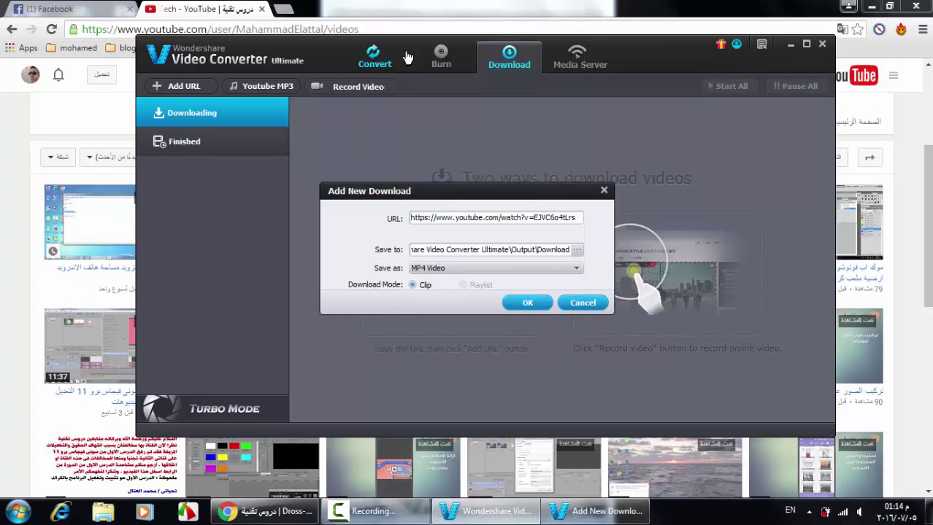
pyautogui.click(537, 310)
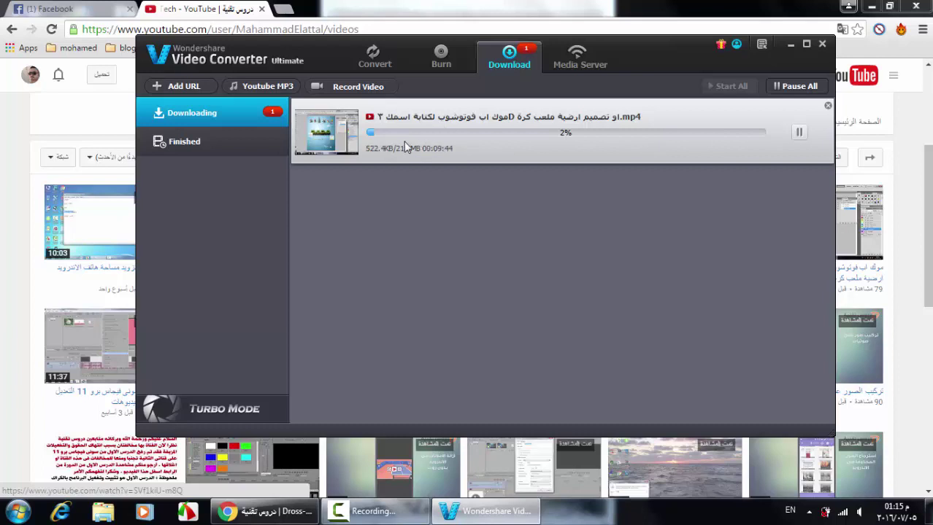
pyautogui.click(829, 108)
pyautogui.click(527, 272)
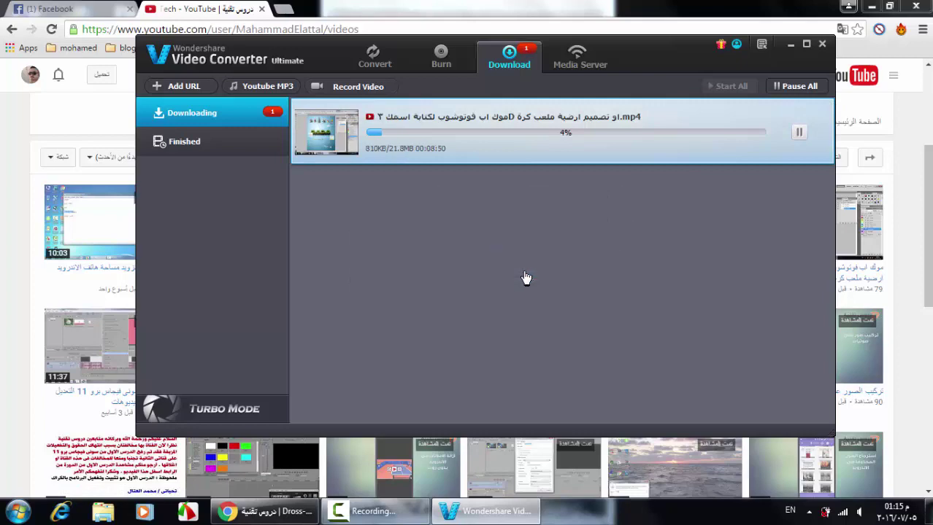
# In Windows Explorer, examine the Output and Download folders under Documents\Wondershare Video Converter Ultimate, and close the window
pyautogui.click(102, 512)
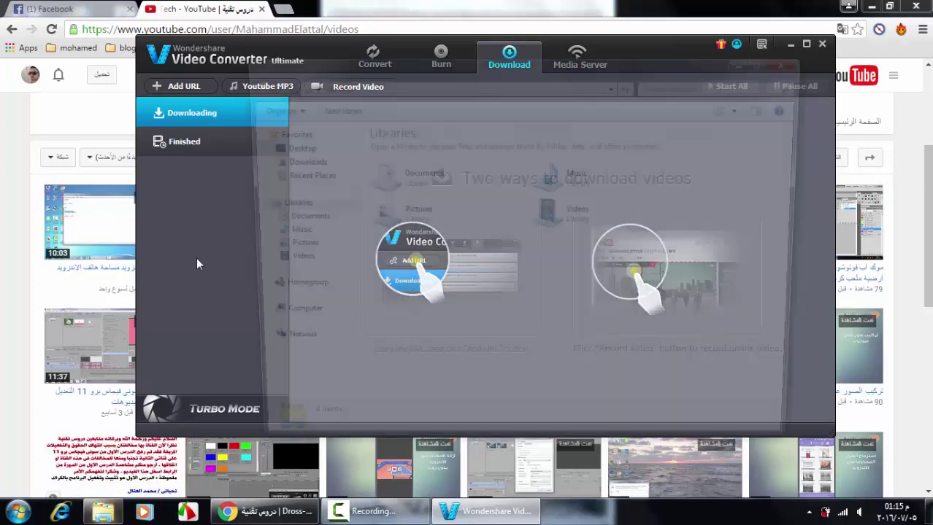
pyautogui.click(292, 218)
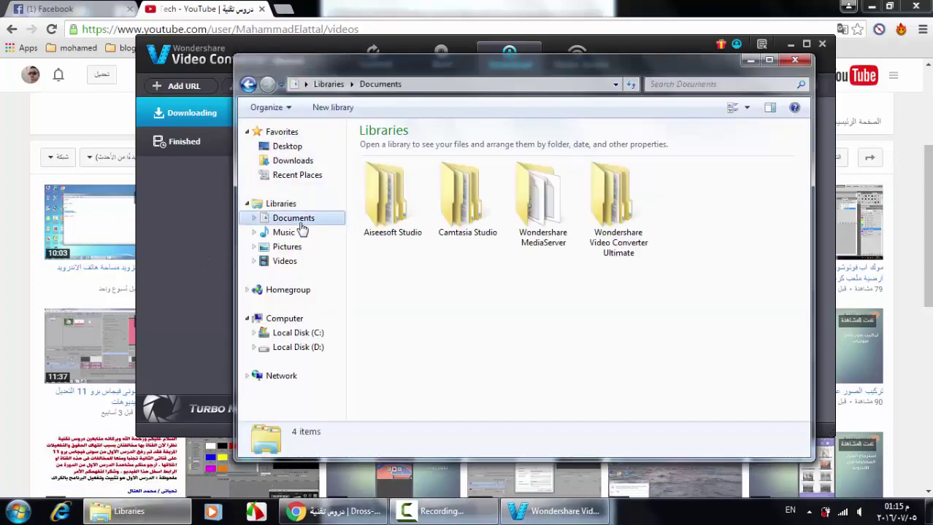
pyautogui.doubleClick(621, 217)
pyautogui.doubleClick(386, 196)
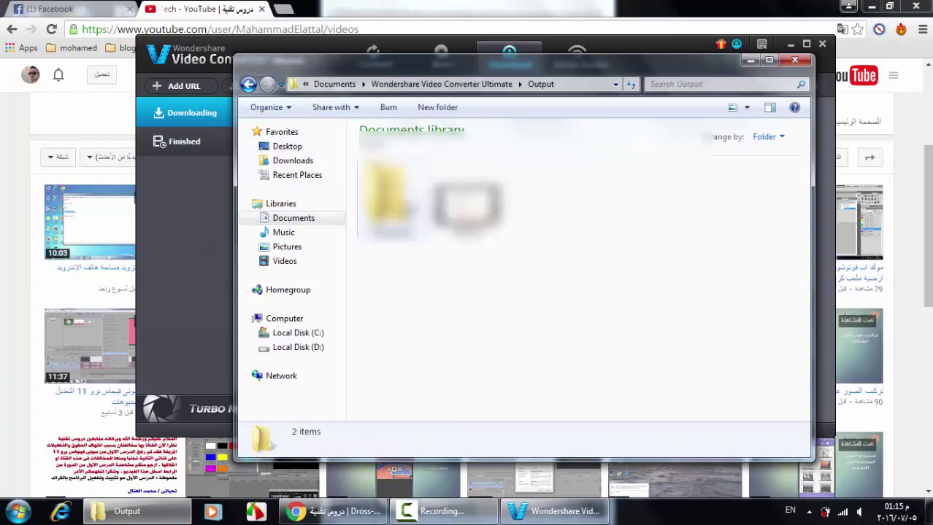
pyautogui.doubleClick(386, 197)
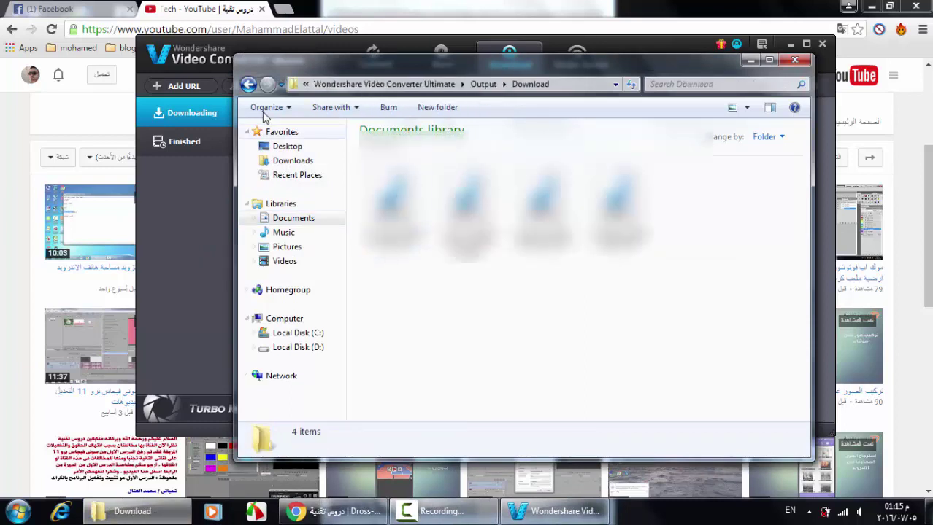
pyautogui.click(248, 84)
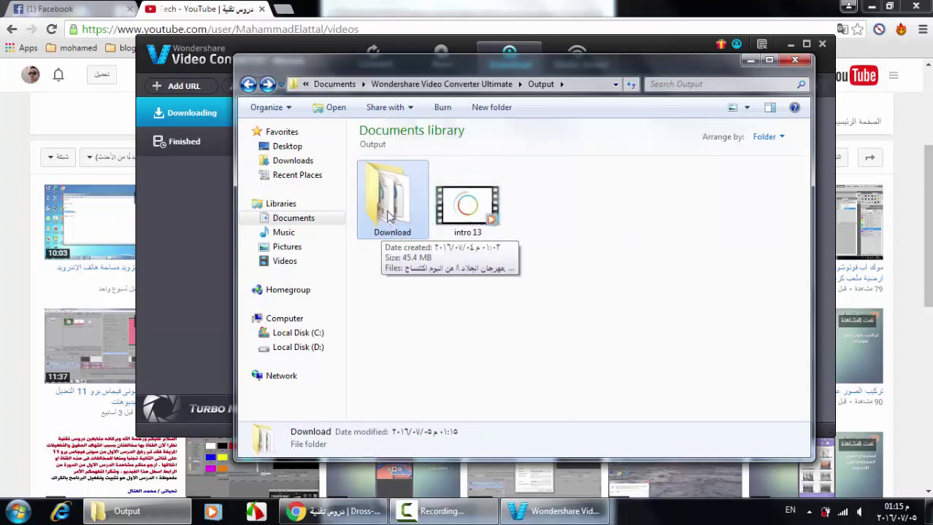
pyautogui.click(794, 62)
# Copy the link of the 4:04 Photoshop face-swap video from YouTube in Chrome and add it as a Youtube MP3 download in Video Converter Ultimate
pyautogui.click(790, 43)
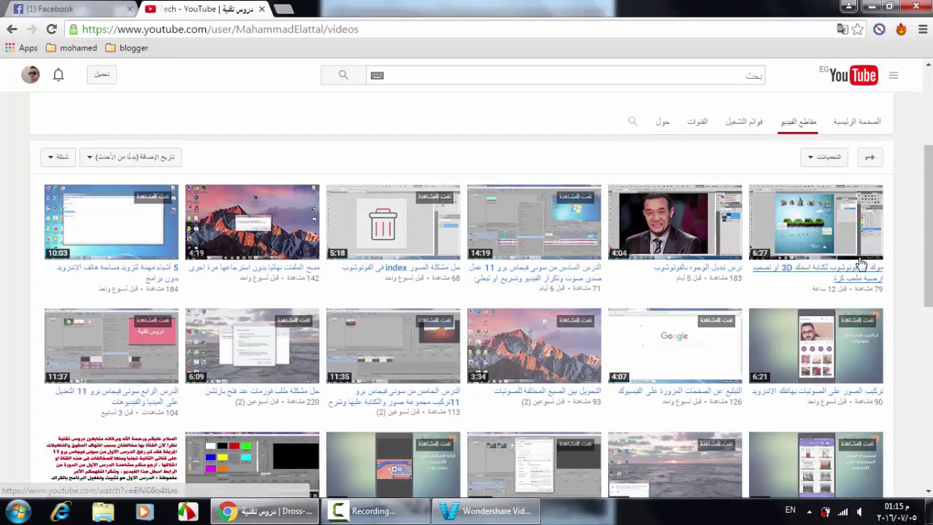
pyautogui.rightClick(847, 278)
pyautogui.rightClick(702, 274)
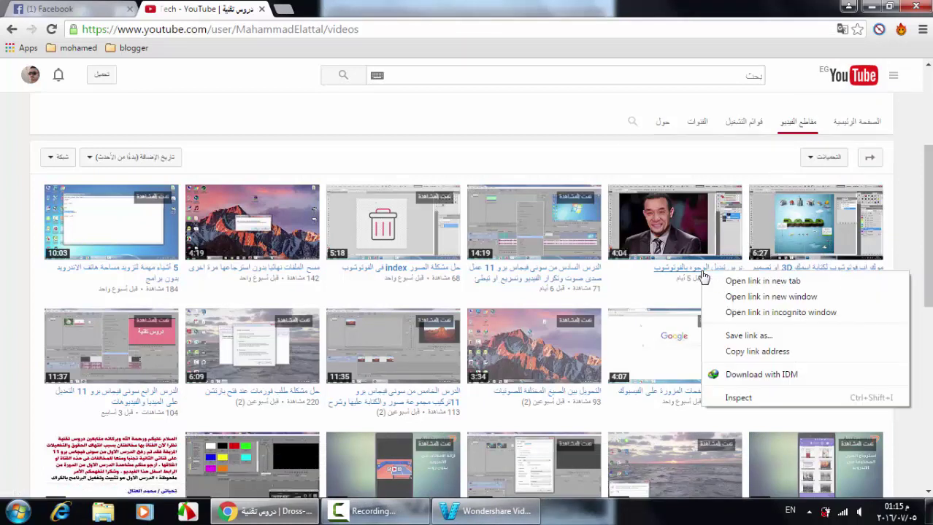
pyautogui.click(756, 351)
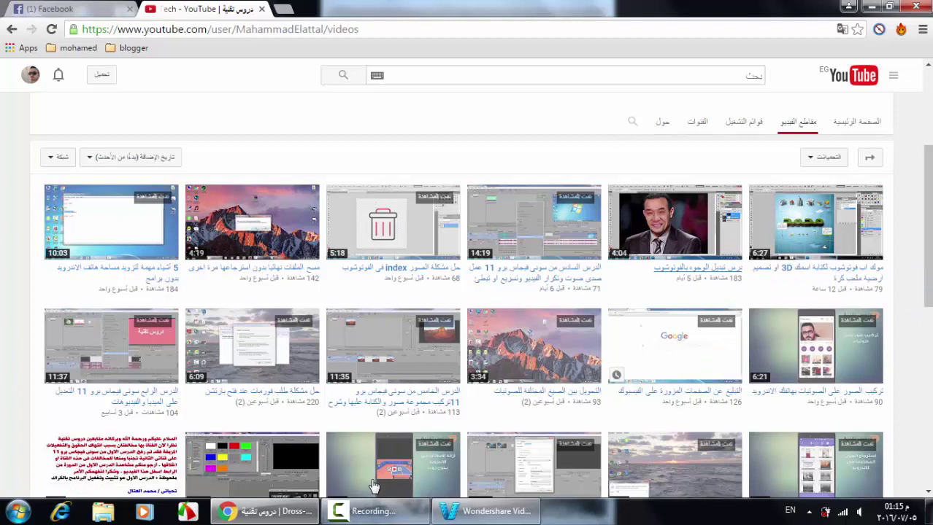
pyautogui.click(467, 520)
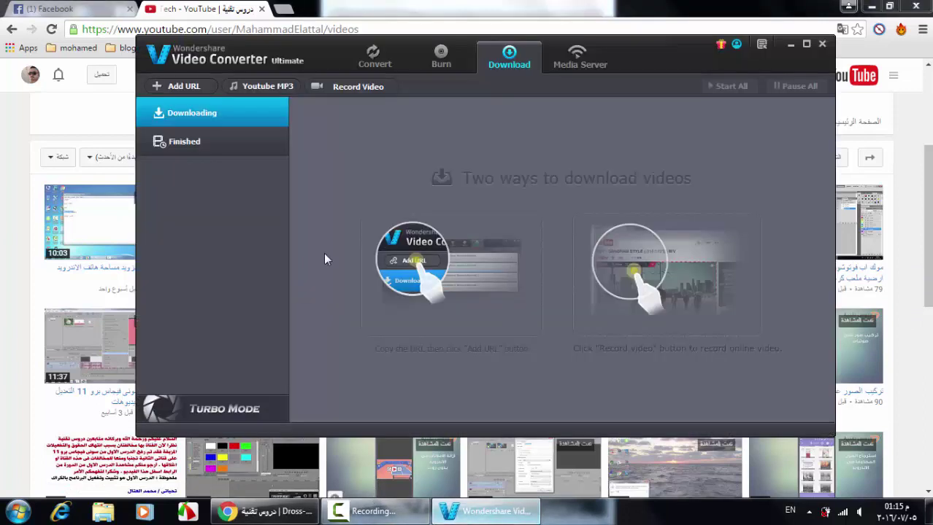
pyautogui.click(287, 92)
pyautogui.click(527, 220)
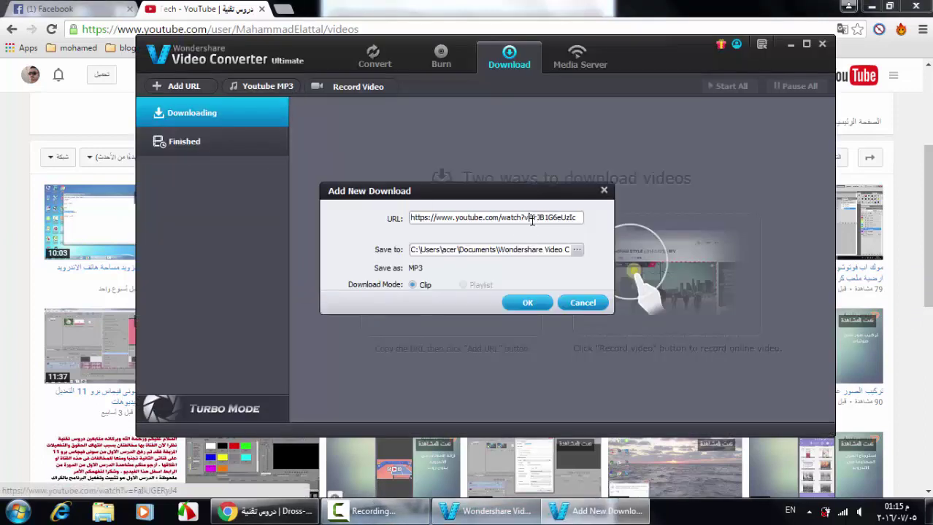
# Confirm the Download folder as the save location and start the MP3 download
pyautogui.click(576, 251)
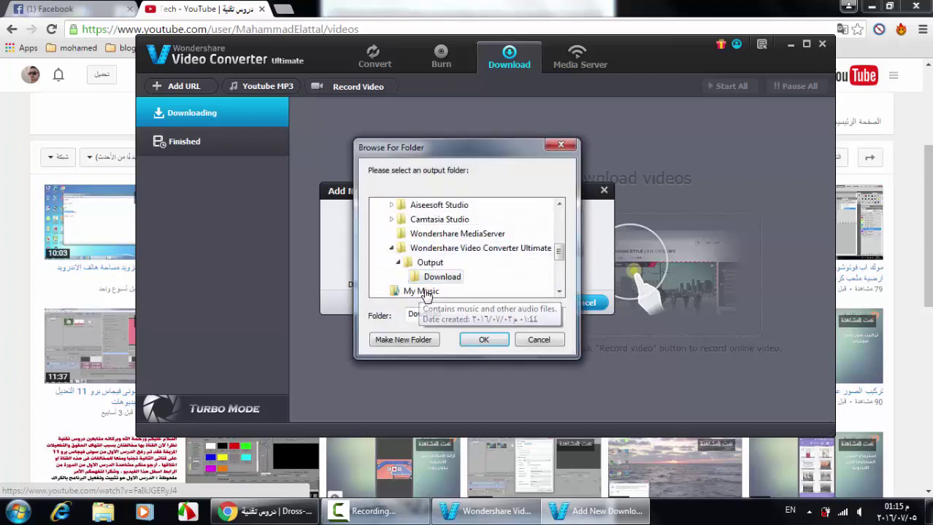
pyautogui.click(472, 341)
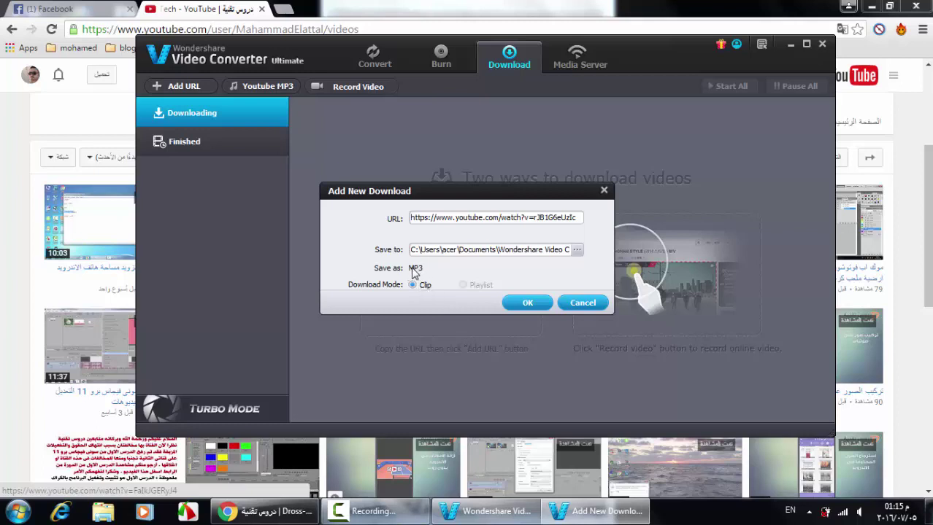
pyautogui.click(527, 303)
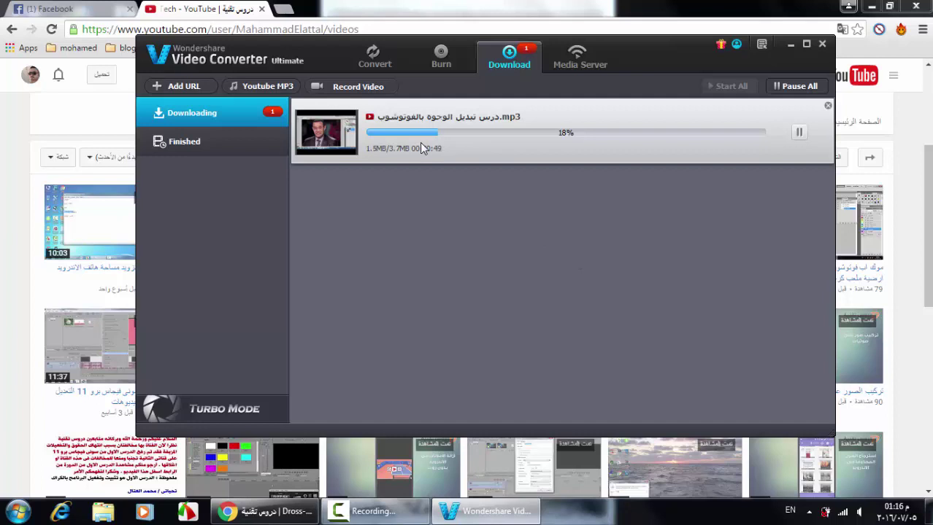
# Check the conversion list, return to the downloads, and remove the running MP3 download from the list
pyautogui.click(381, 64)
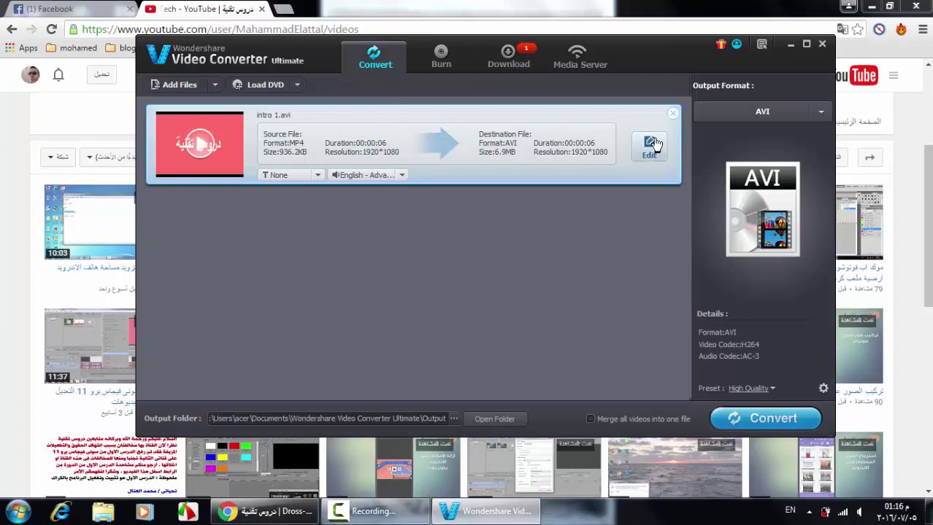
pyautogui.click(509, 58)
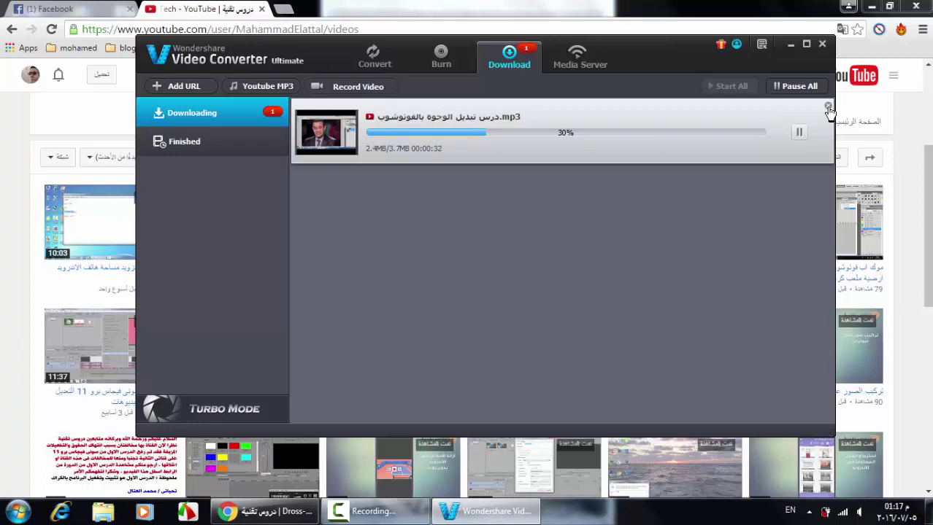
pyautogui.click(828, 108)
pyautogui.click(512, 274)
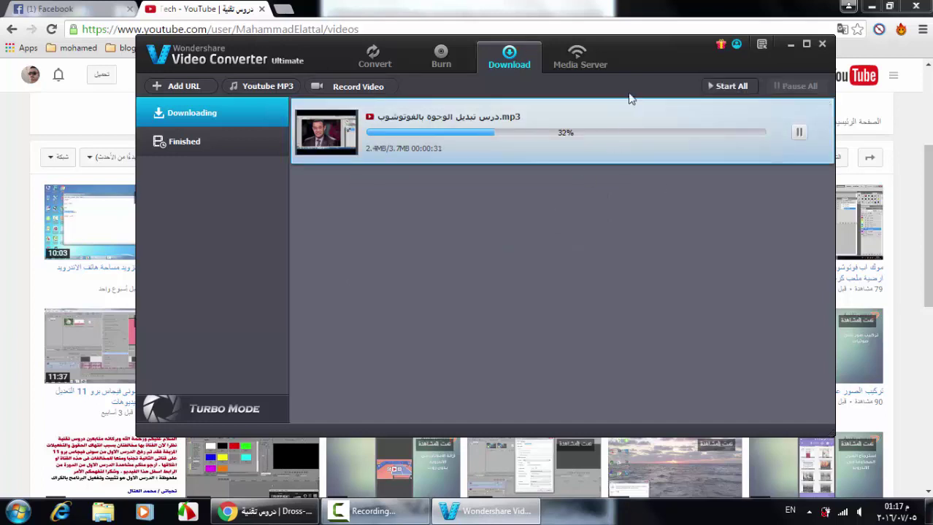